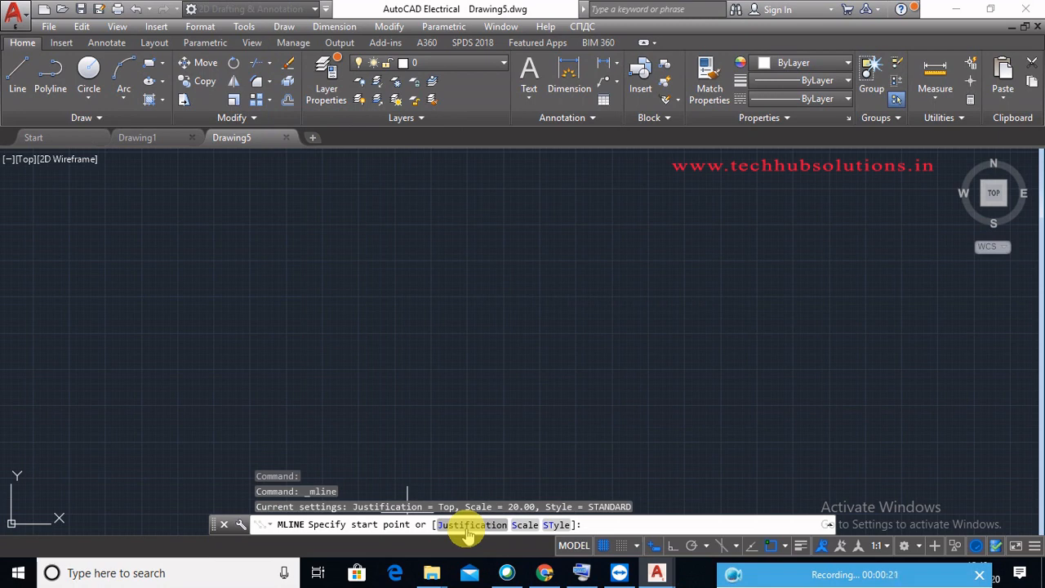
Step: Draw a zigzag multiline of six segments across the middle of the drawing with Top justification and scale 20
click(179, 306)
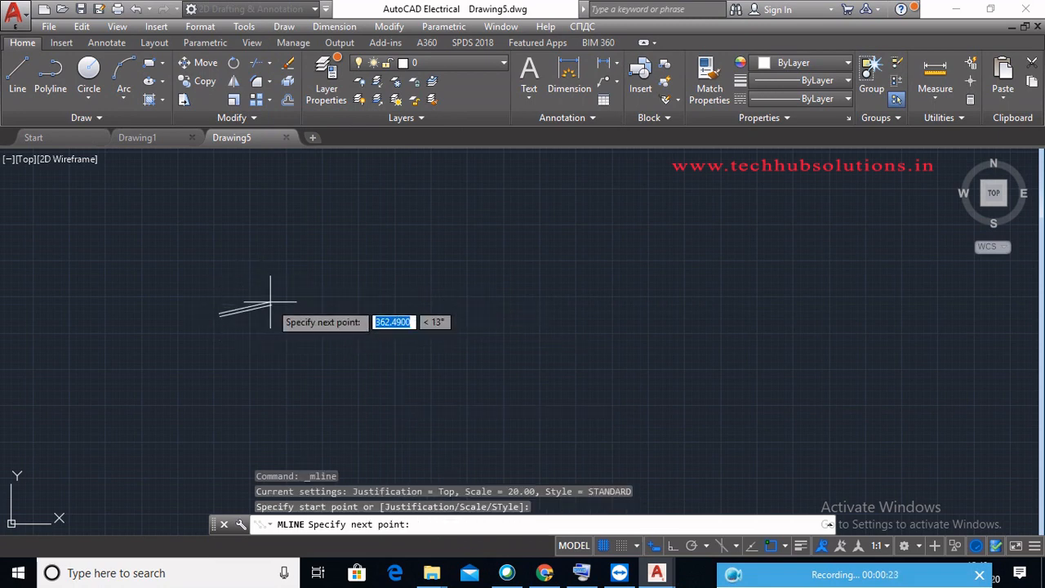
click(251, 283)
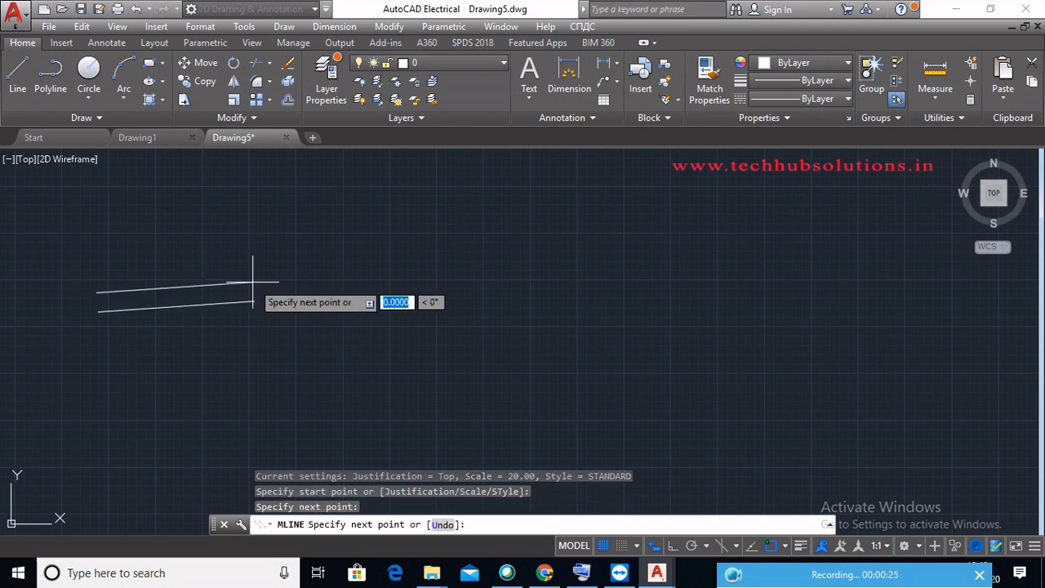
click(359, 313)
click(432, 292)
click(492, 310)
click(548, 293)
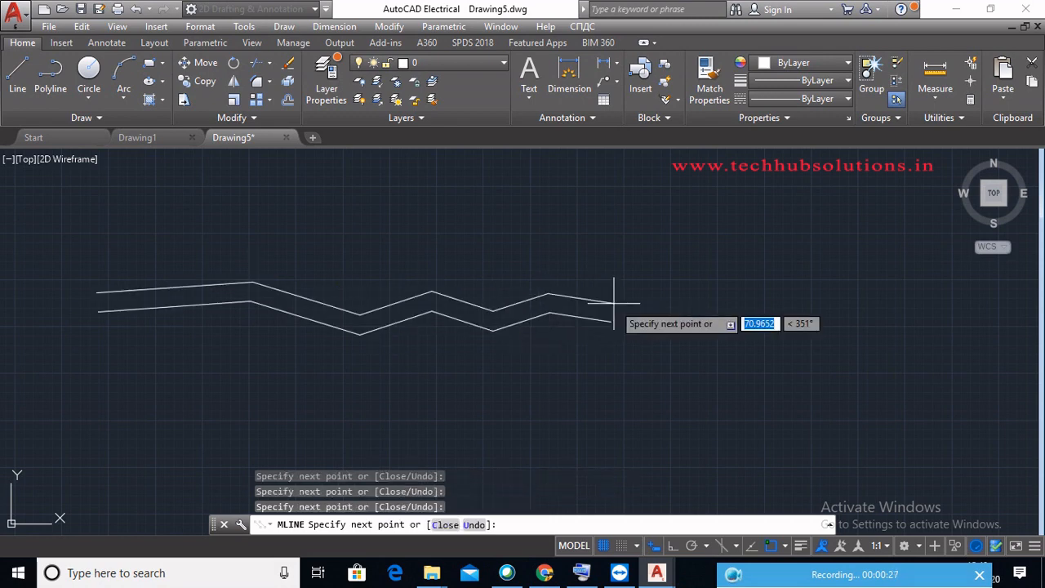
click(614, 303)
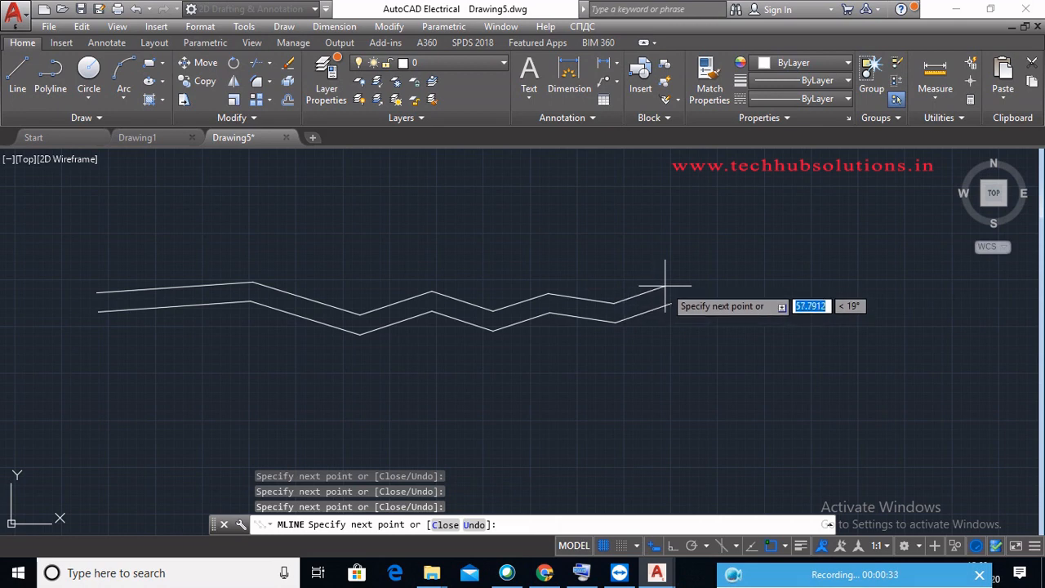
key(Escape)
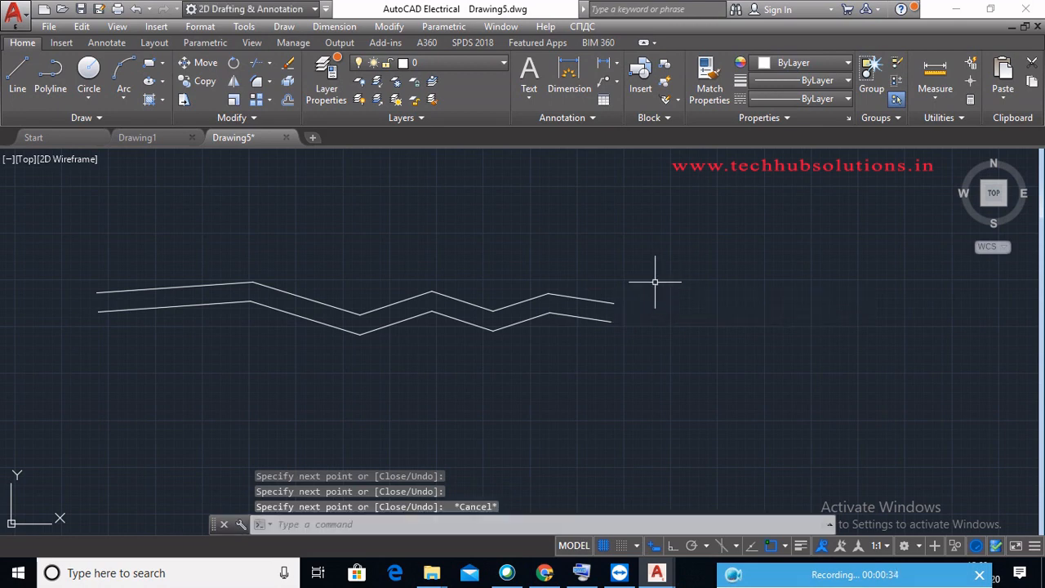
Step: Draw a second zigzag multiline above the first one, using Zero justification
click(284, 26)
click(303, 118)
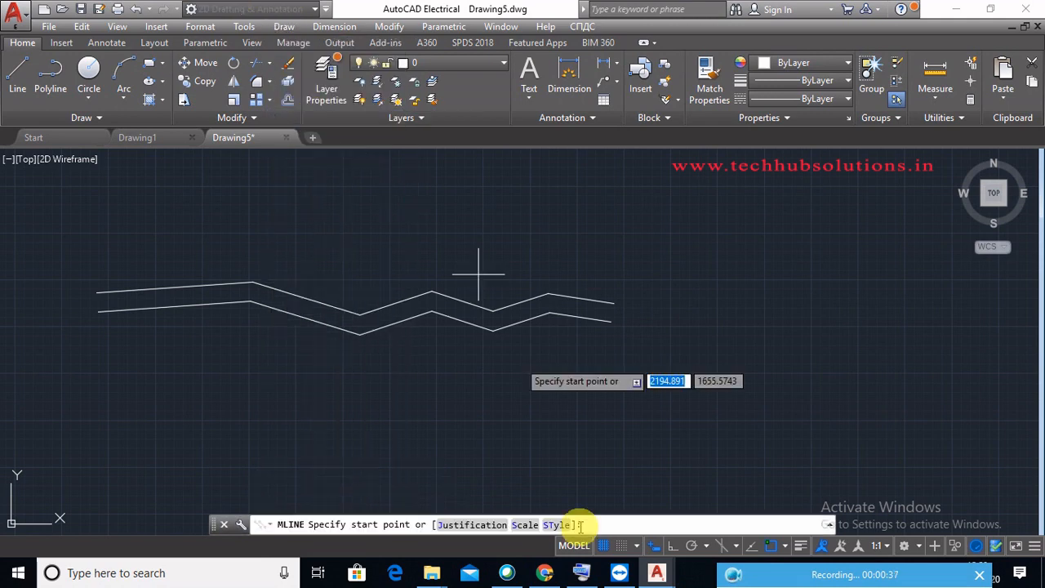
click(473, 524)
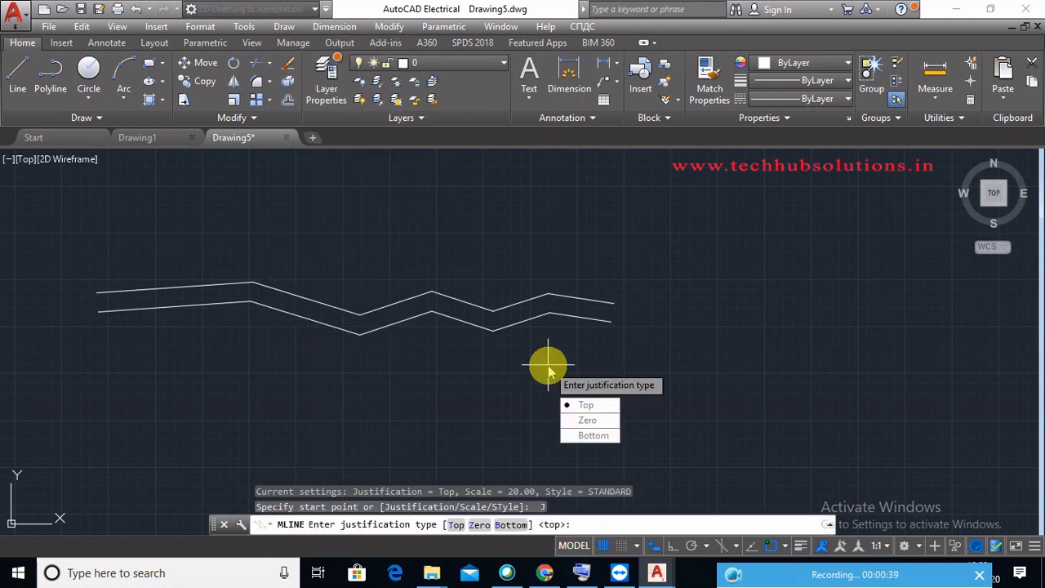
click(589, 421)
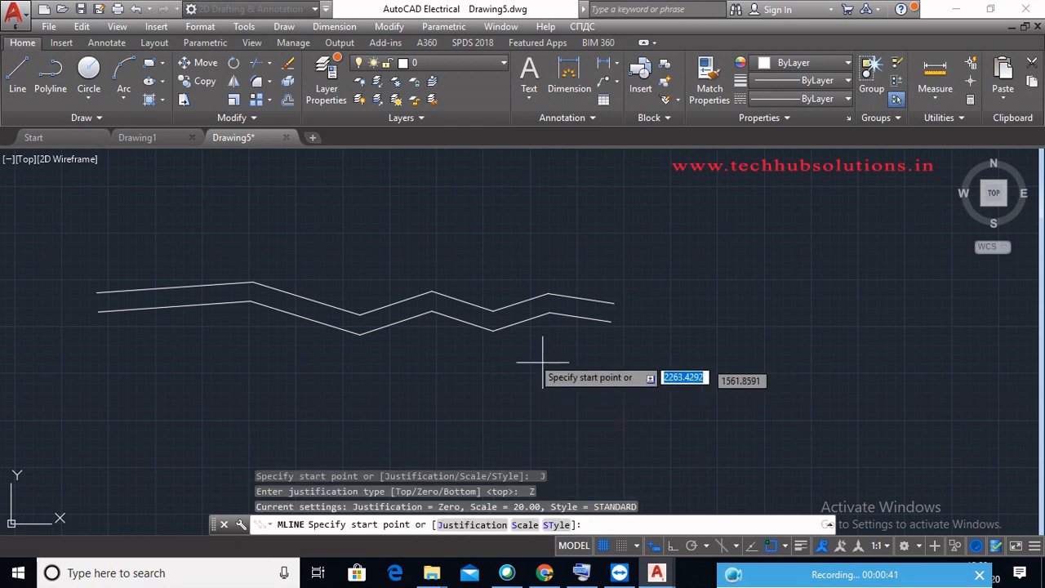
click(299, 238)
click(424, 231)
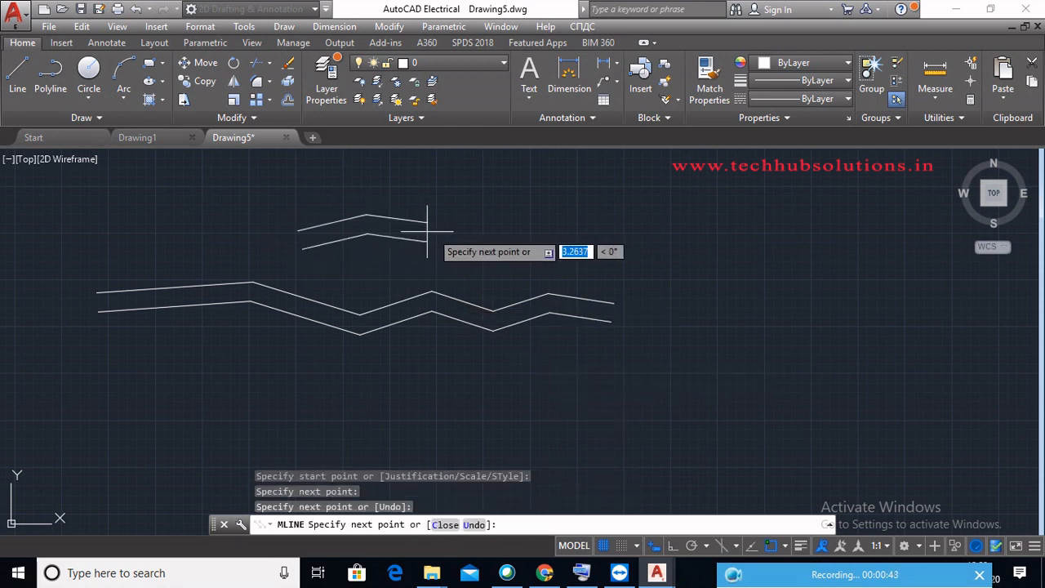
click(471, 223)
click(532, 231)
click(570, 221)
click(614, 224)
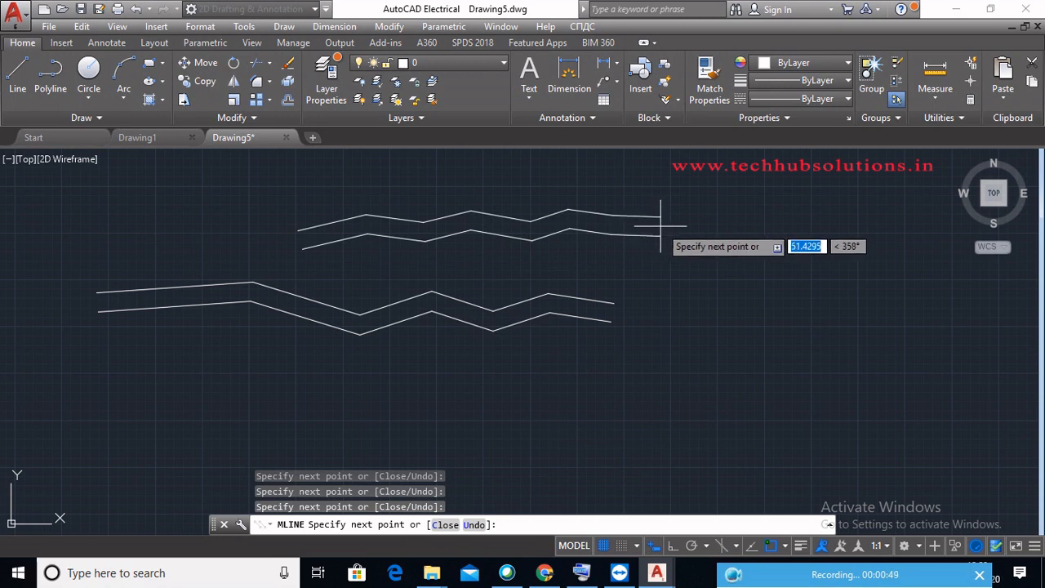
key(Escape)
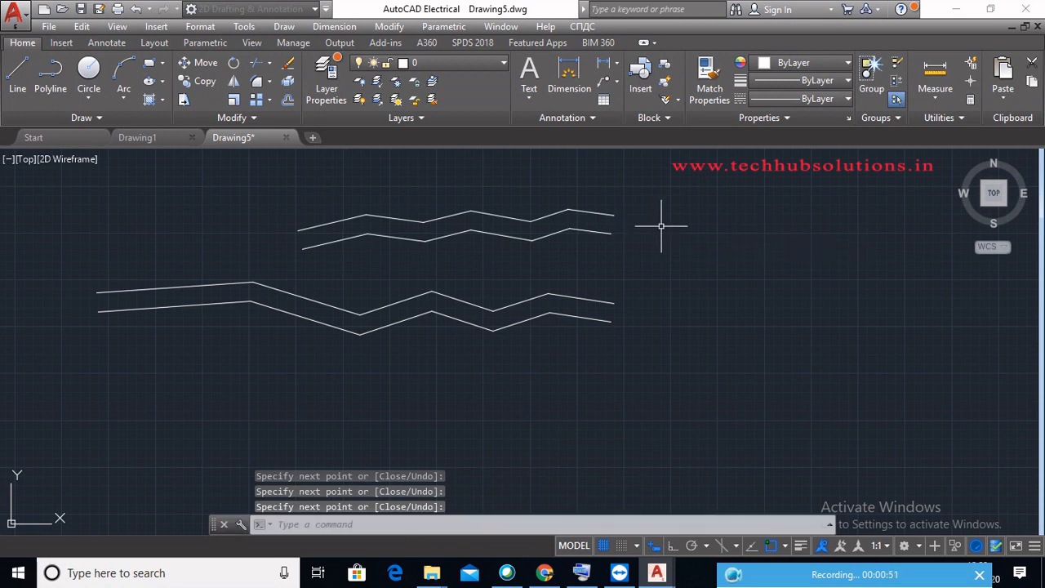
Step: Draw a third zigzag multiline below and to the right of the others, with the multiline scale set to 50
click(284, 26)
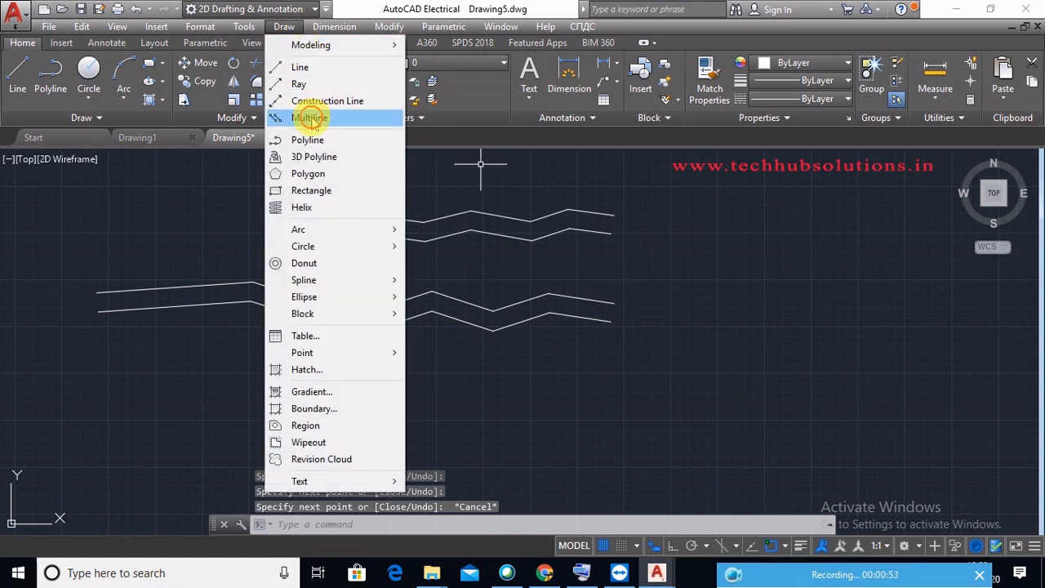
click(309, 117)
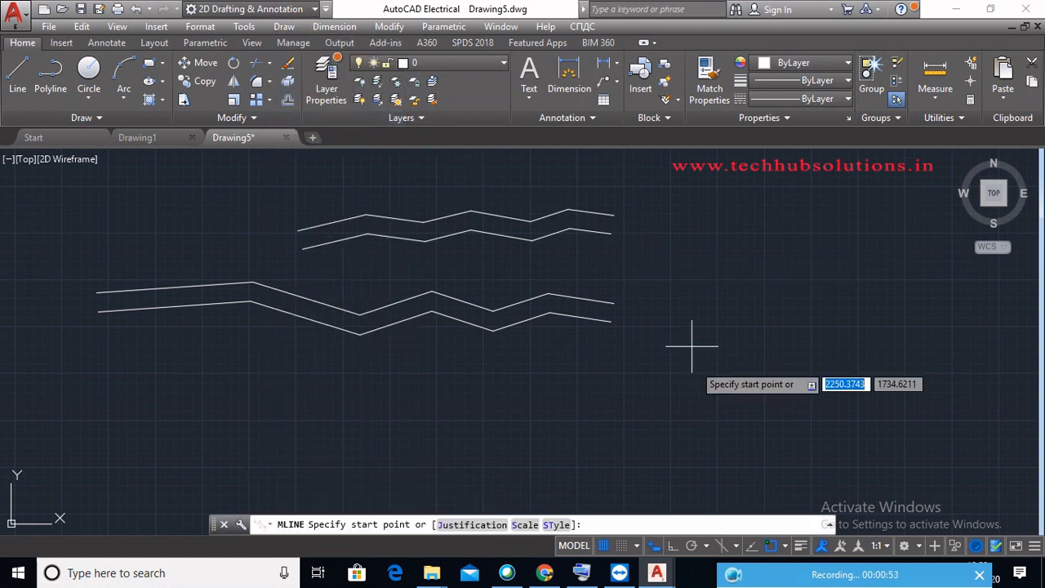
click(524, 524)
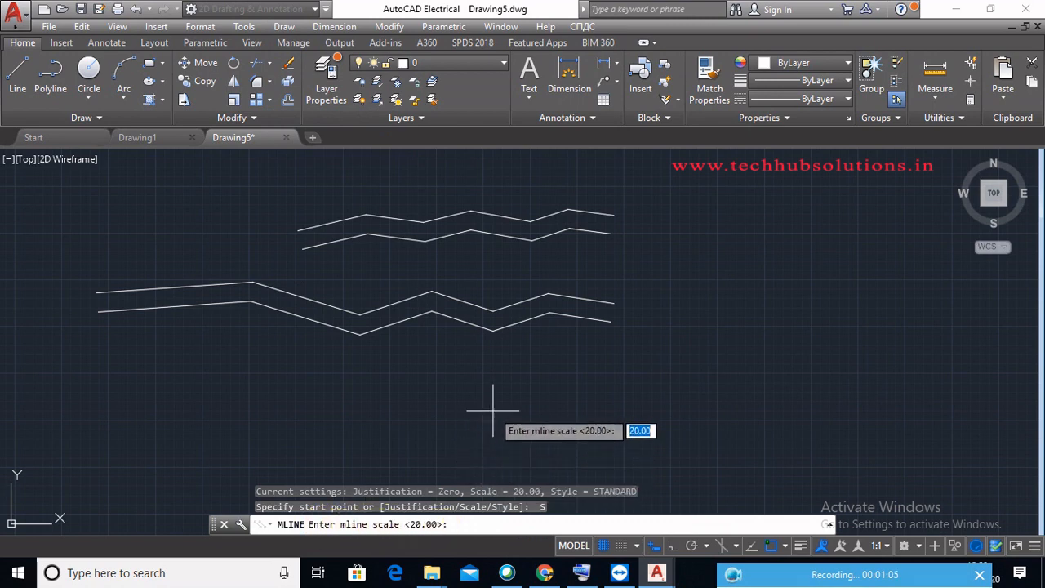
text(50)
key(Return)
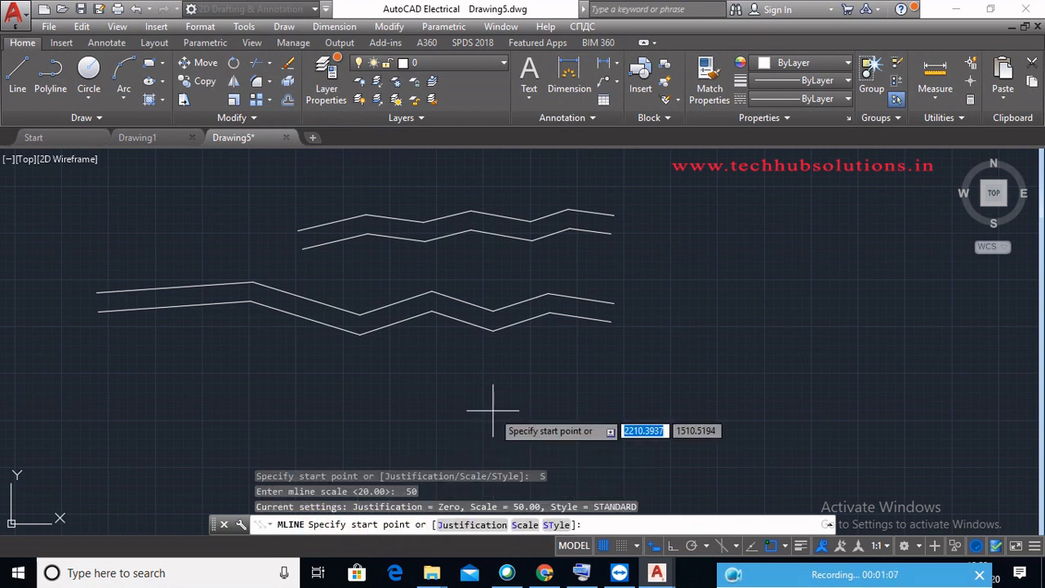
click(535, 374)
click(612, 362)
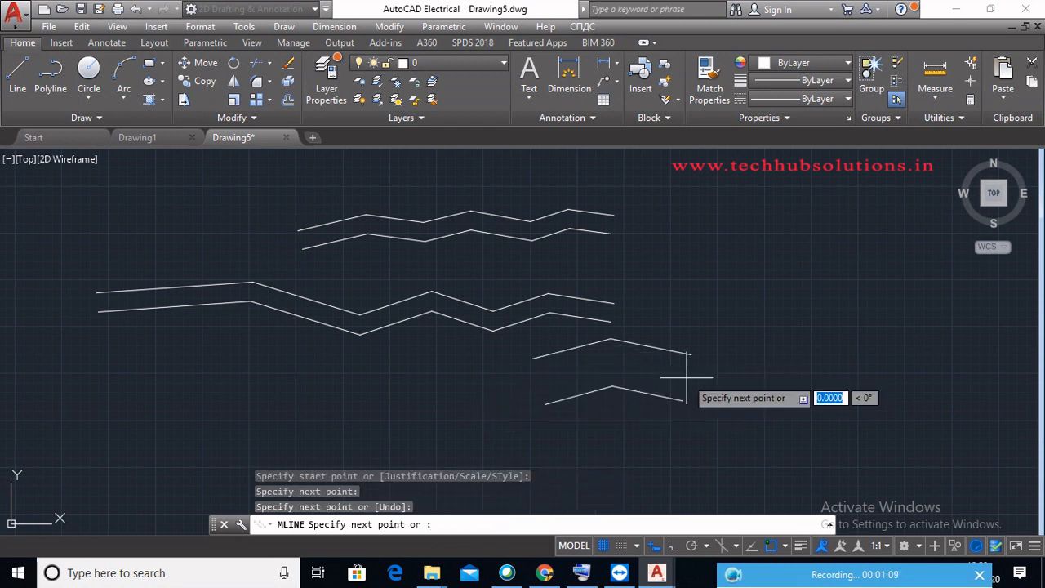
click(687, 377)
click(762, 352)
click(826, 358)
click(873, 336)
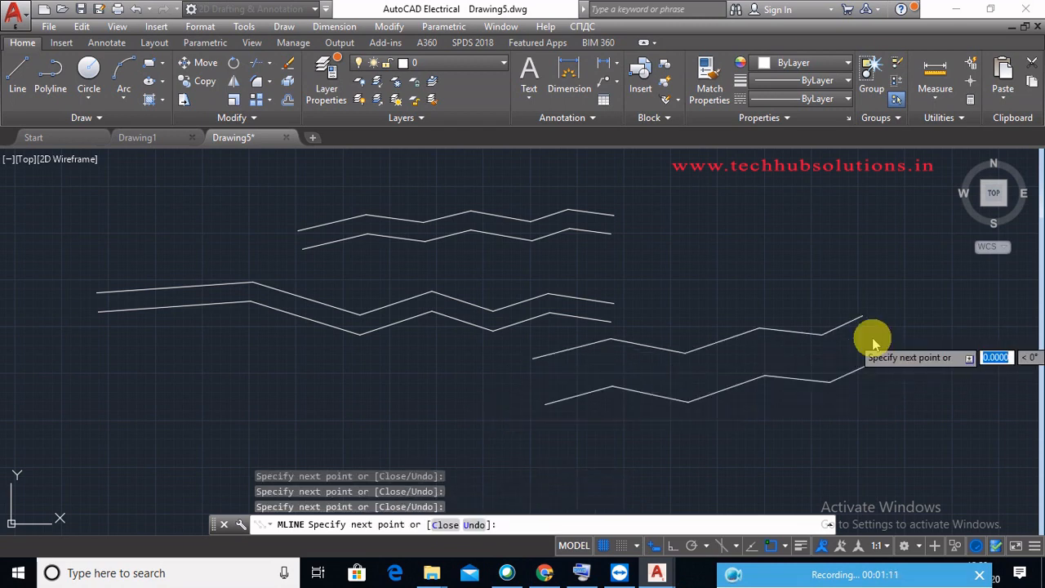
right_click(871, 337)
click(891, 345)
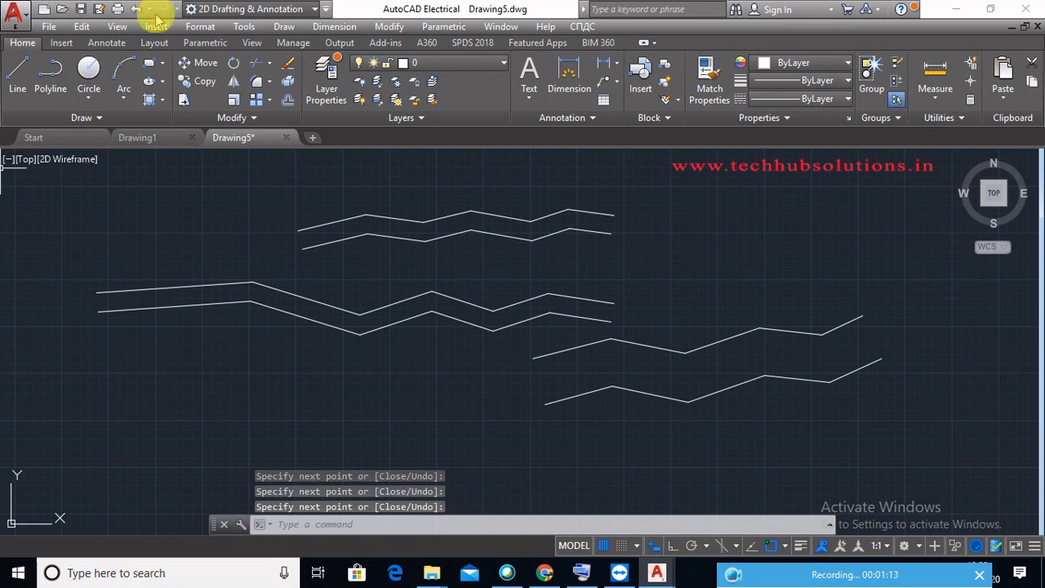
Step: Draw a circle with a radius of 100 in the empty area to the right of the multilines
click(284, 27)
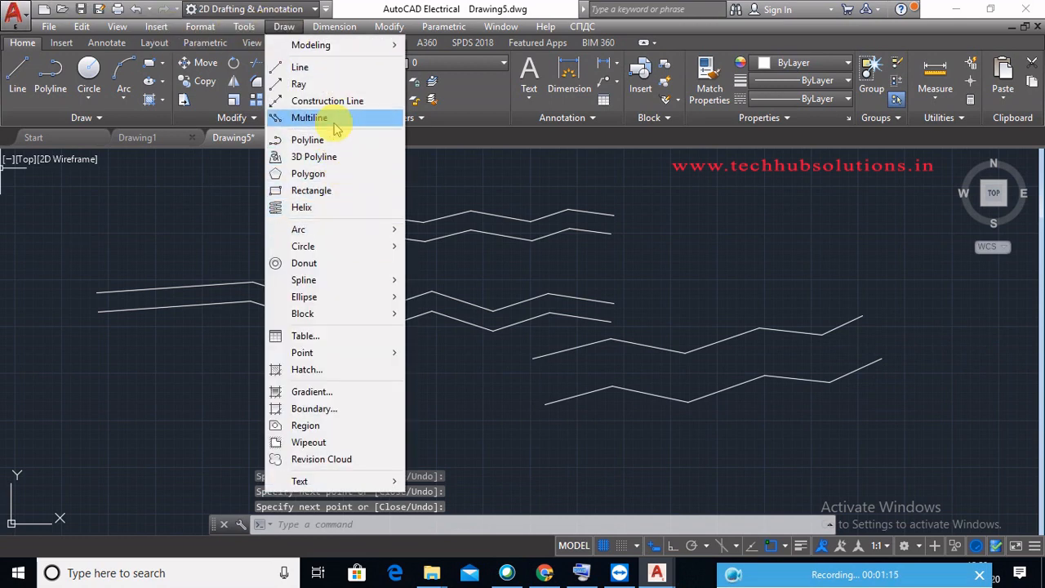
click(336, 175)
middle_drag(516, 383, 24, 472)
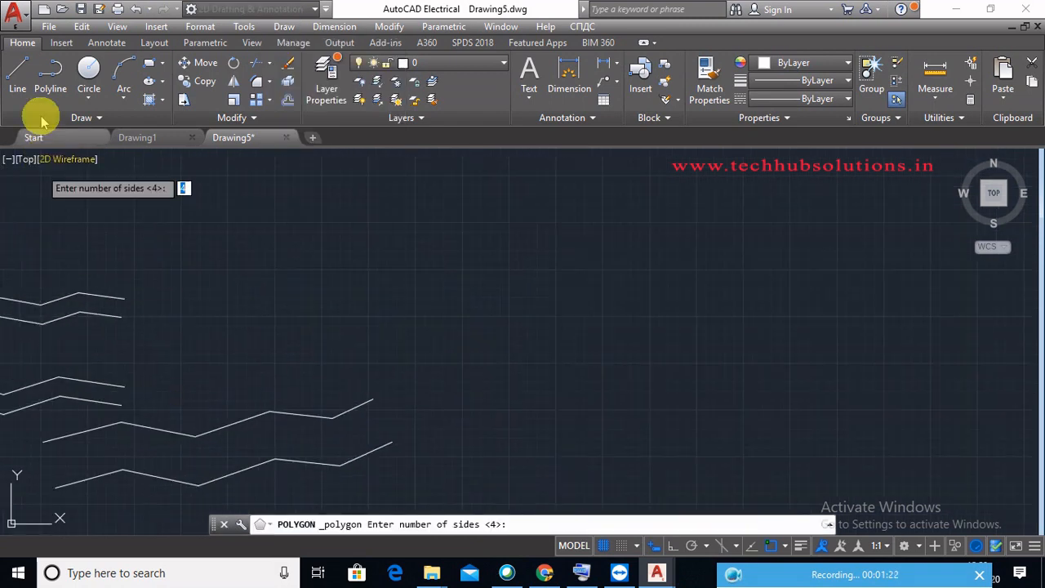
click(89, 99)
click(99, 124)
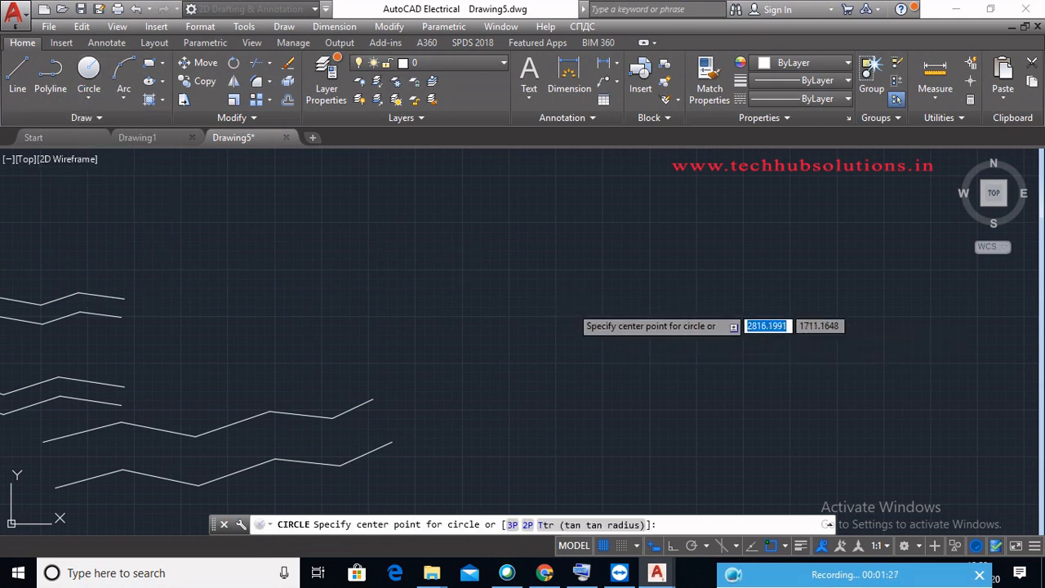
click(571, 305)
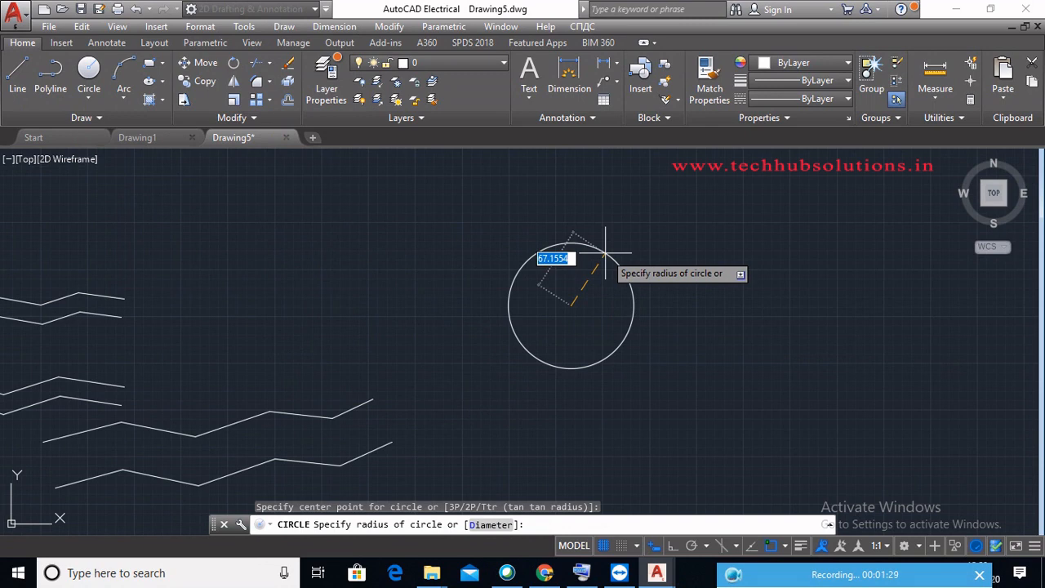
text(100)
key(Return)
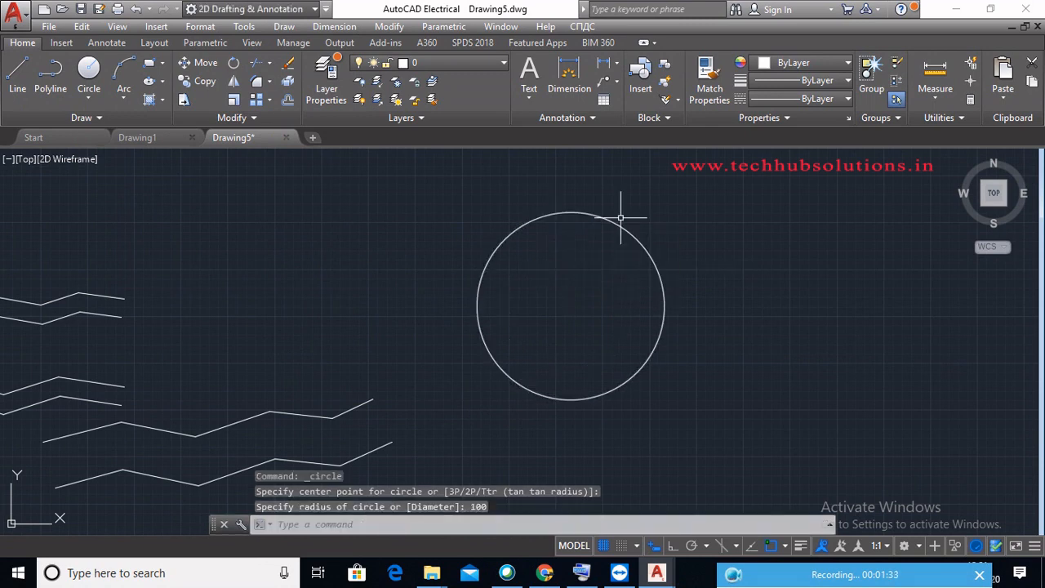
Step: Draw a 6-sided polygon from the circle's center, inscribed in circle, with a radius of 100
click(286, 27)
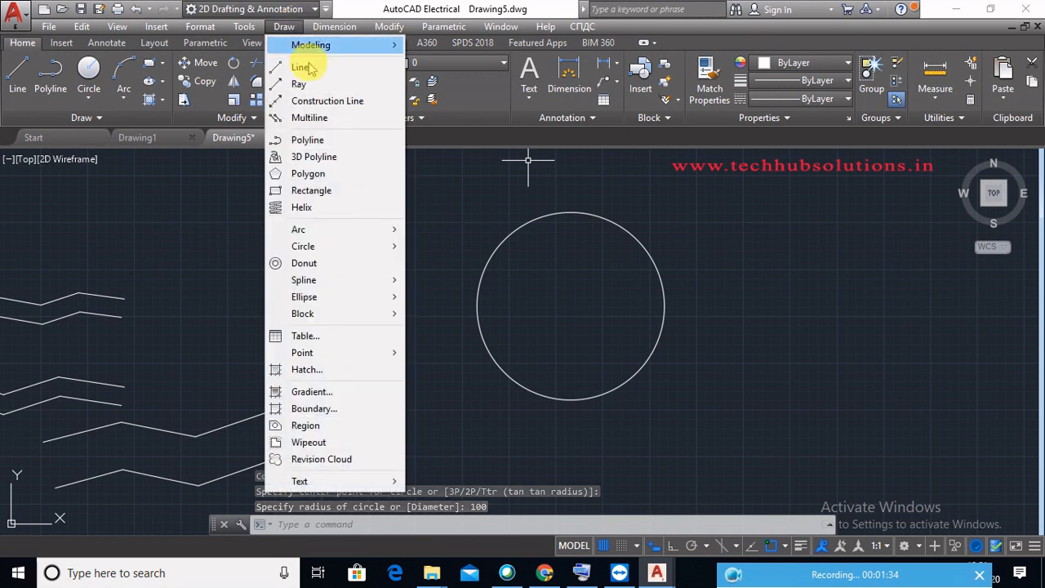
click(309, 174)
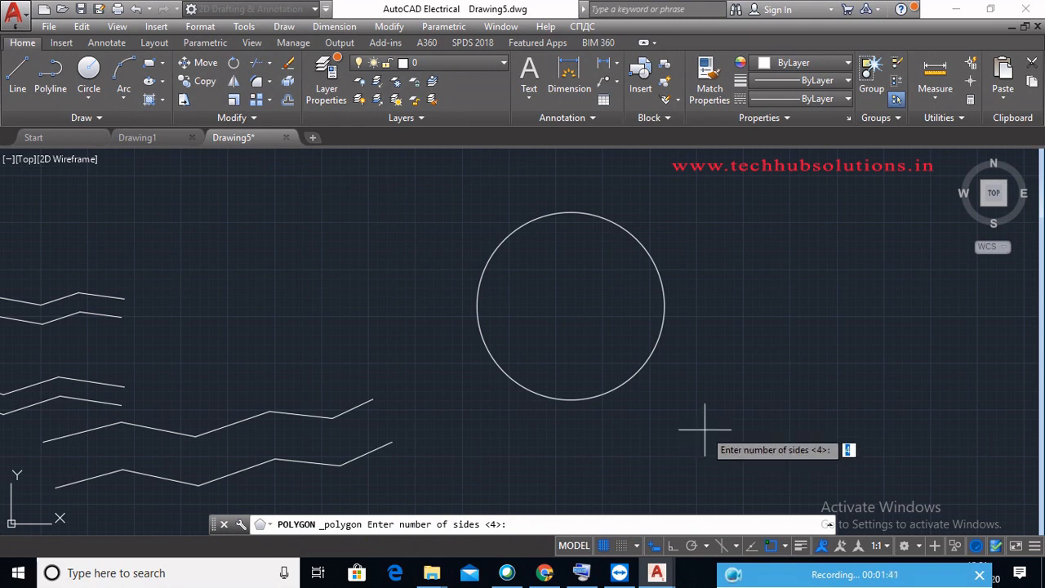
text(6)
key(Return)
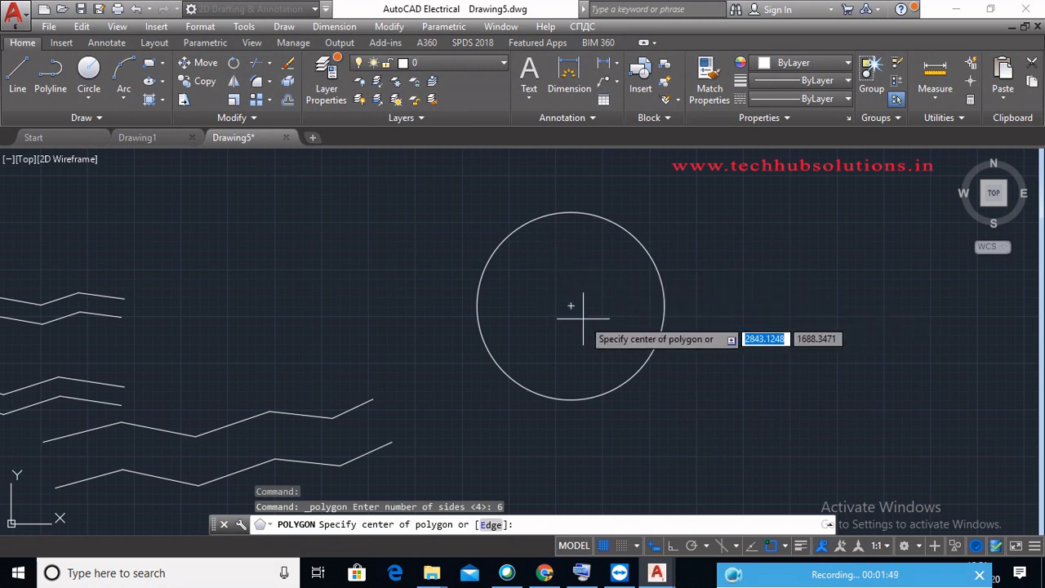
click(784, 546)
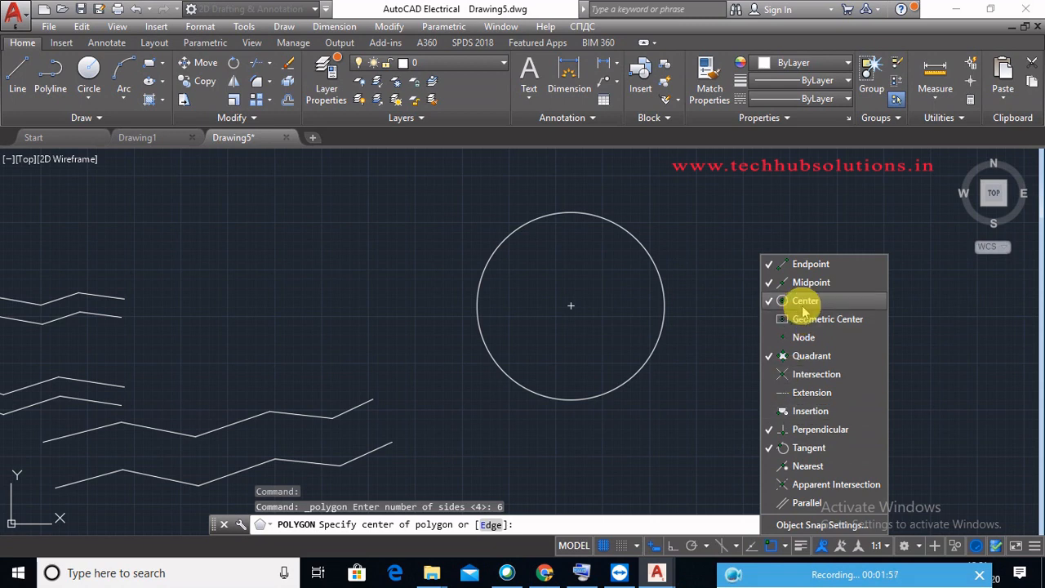
click(571, 307)
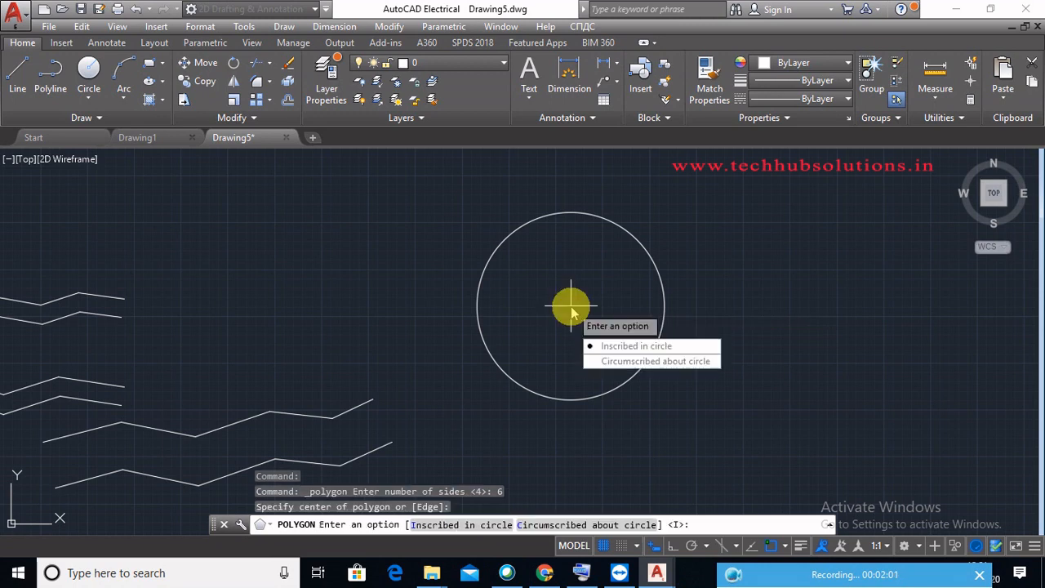
click(619, 346)
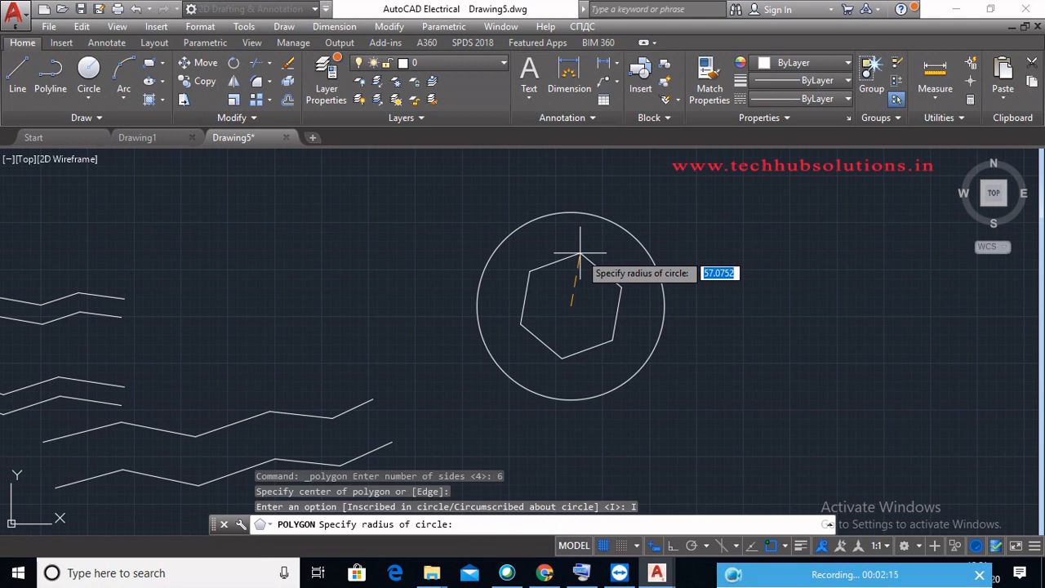
text(100)
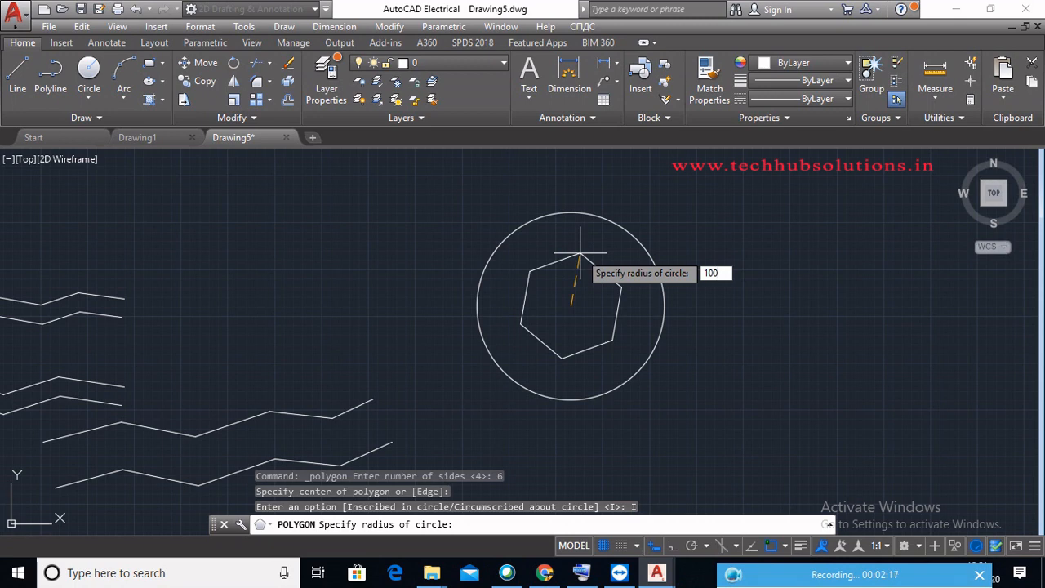
key(Return)
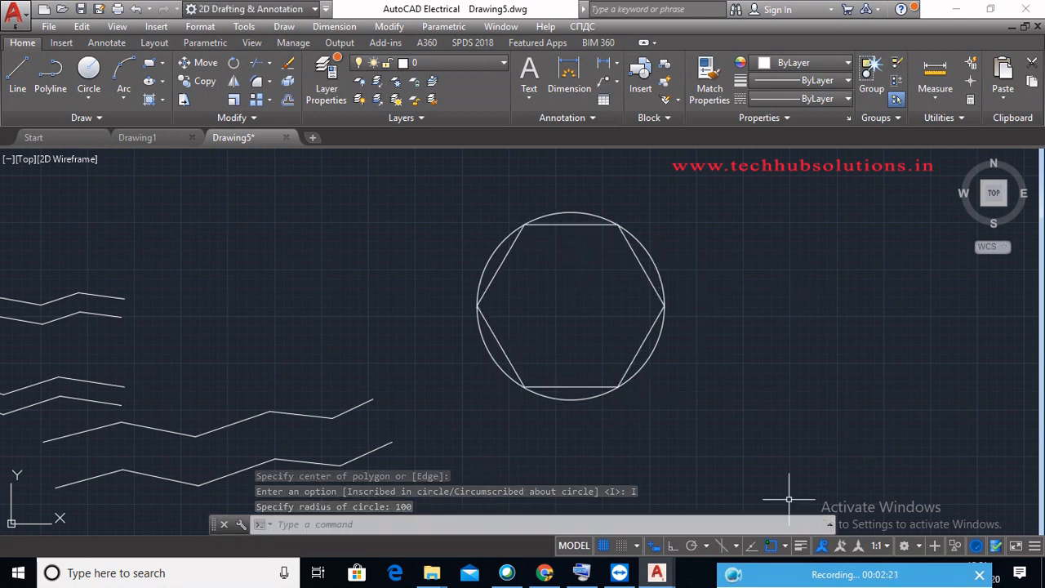
Step: Draw a 6-sided polygon from the circle's center, circumscribed about circle, with a radius of 100
click(283, 27)
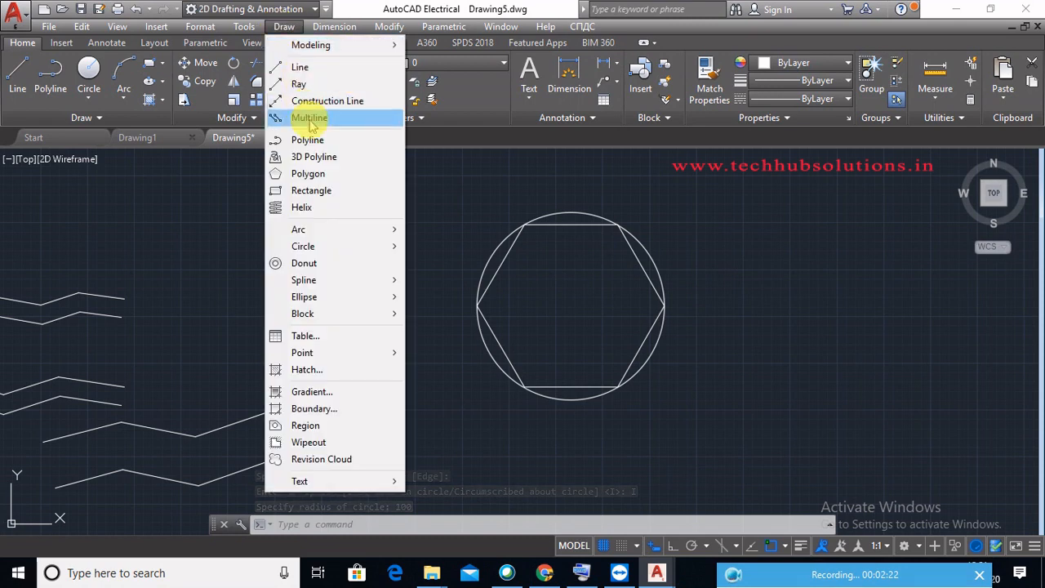
click(309, 172)
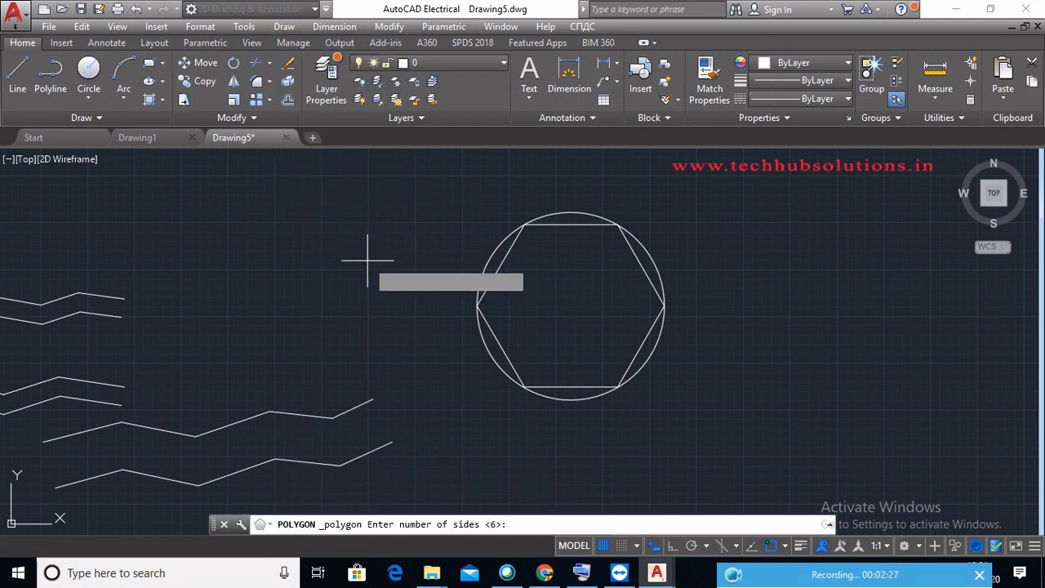
key(Return)
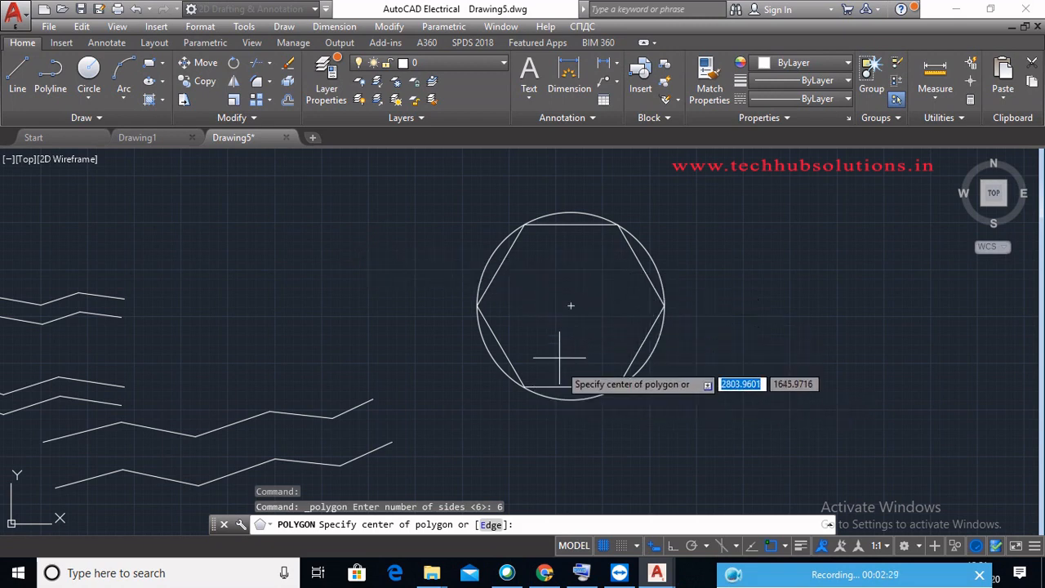
click(571, 307)
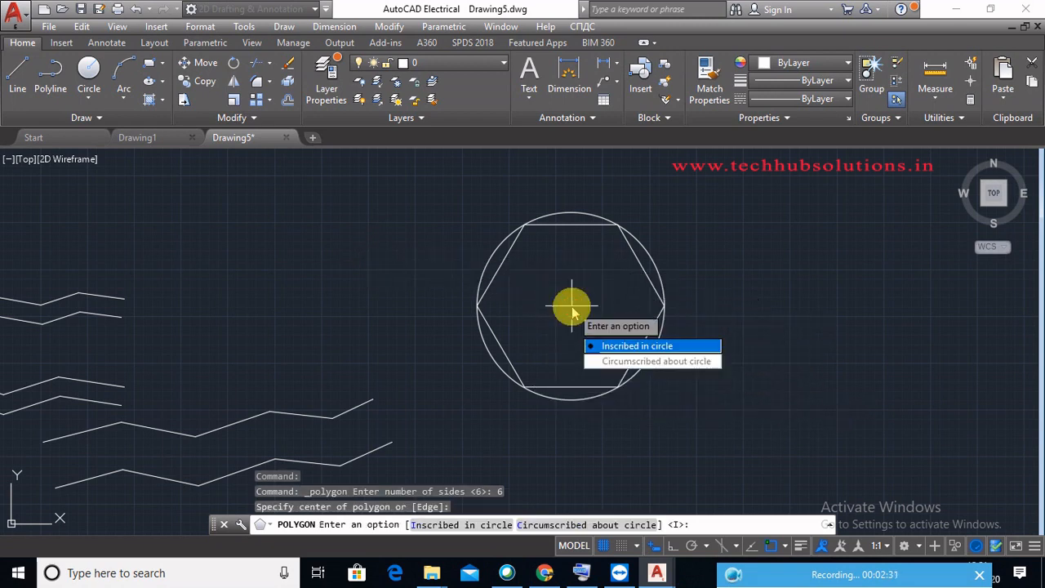
click(601, 357)
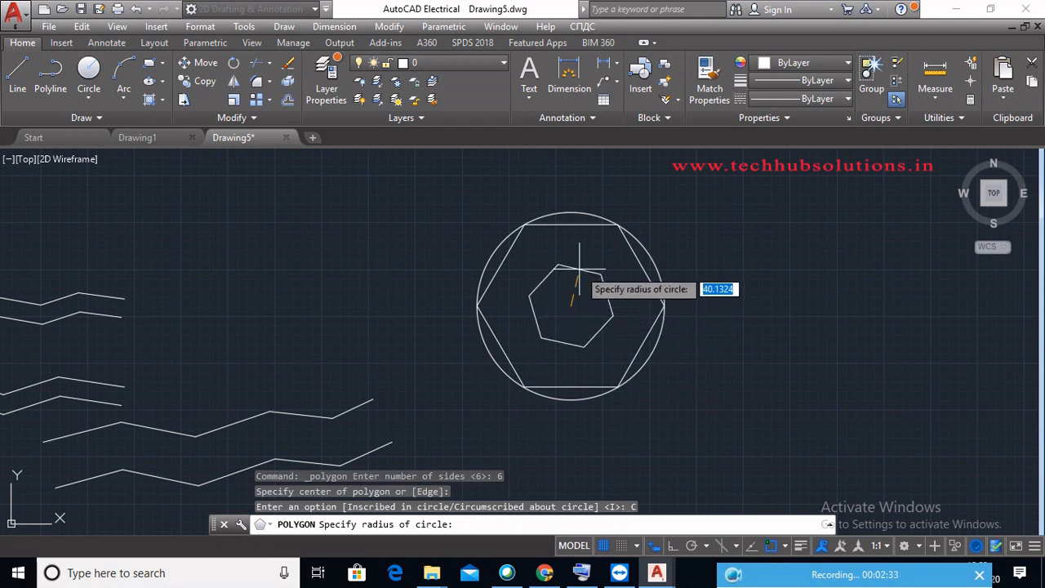
text(100)
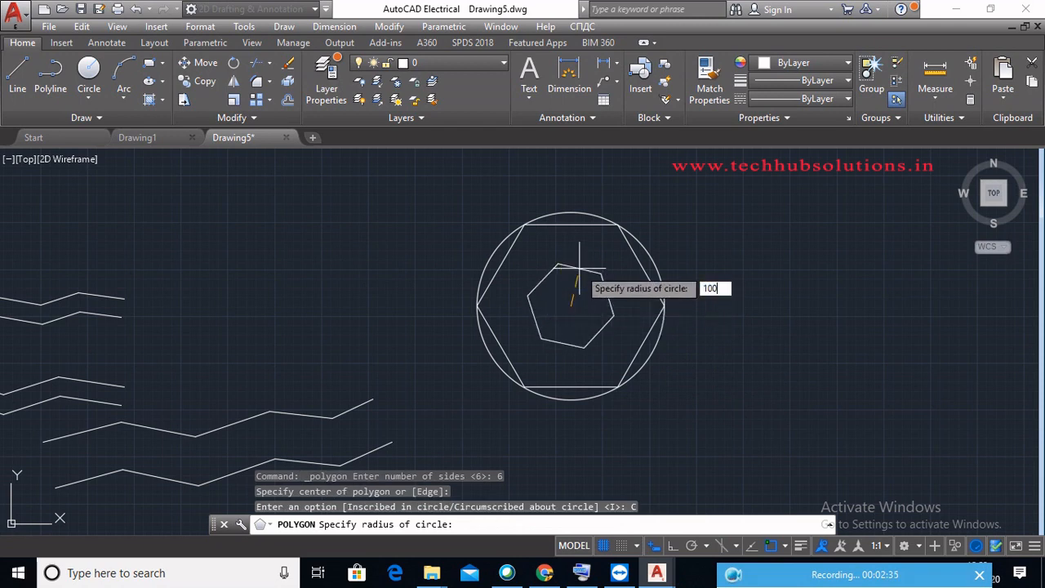
key(Return)
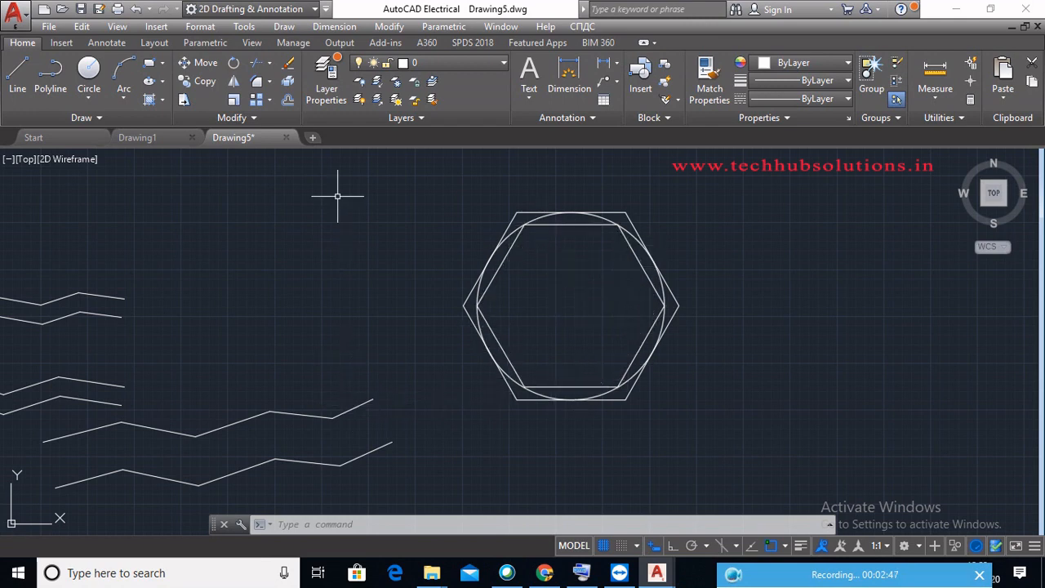
Step: In a new drawing, draw a rectangle by area, with an area of 200 and a length of 20
click(311, 141)
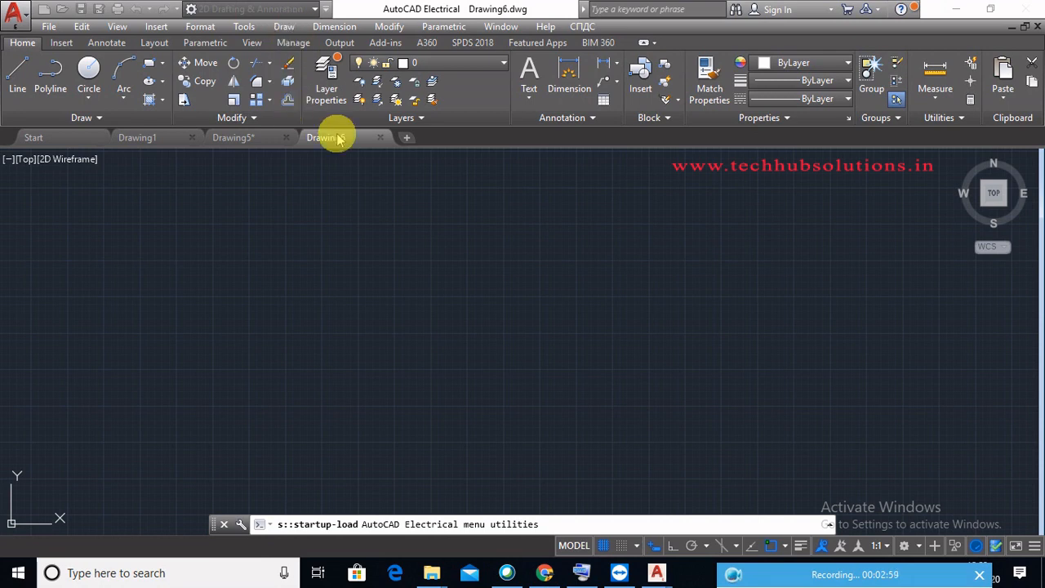
click(285, 27)
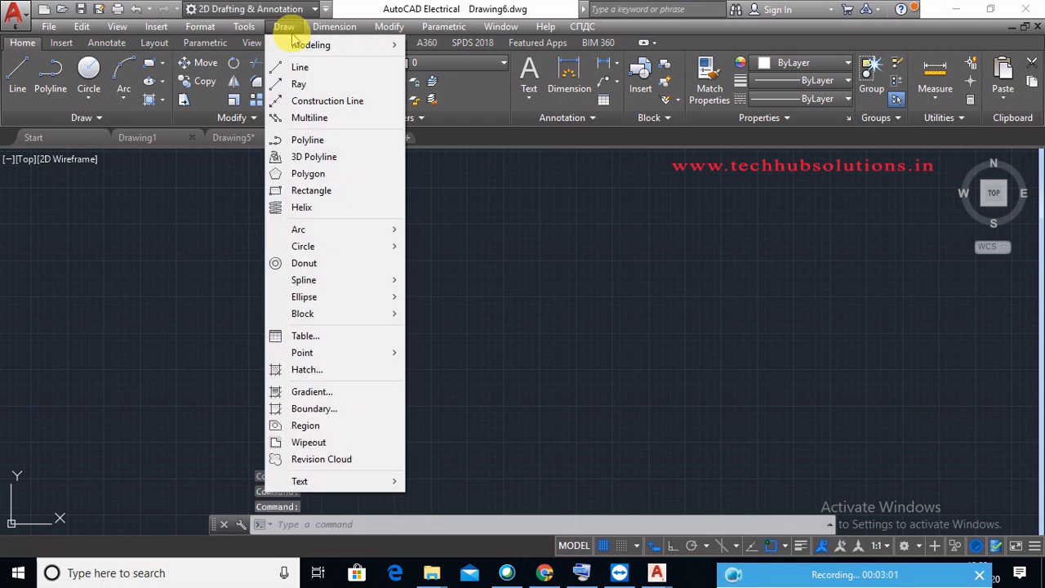
click(322, 190)
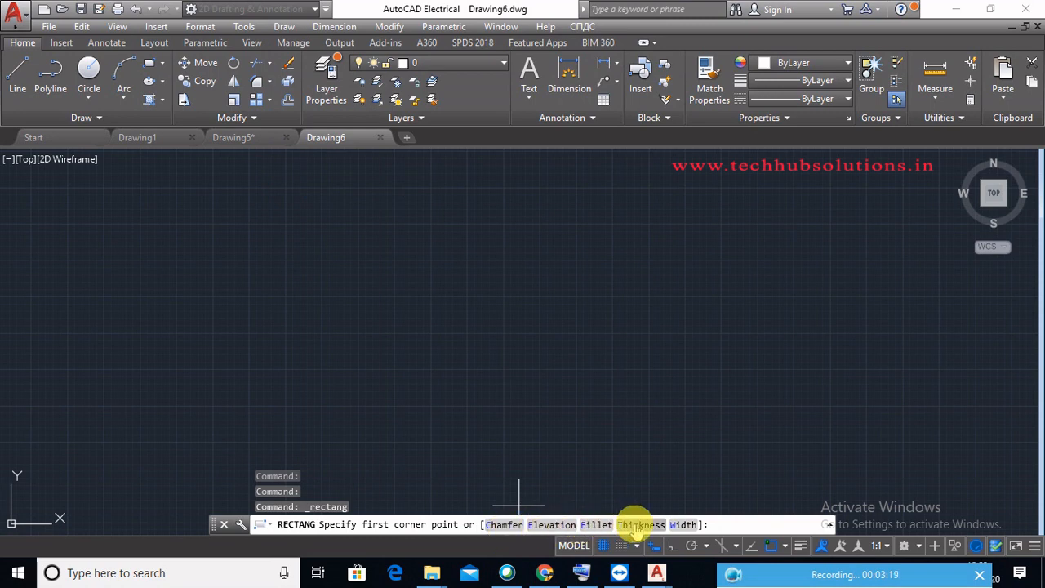
click(328, 268)
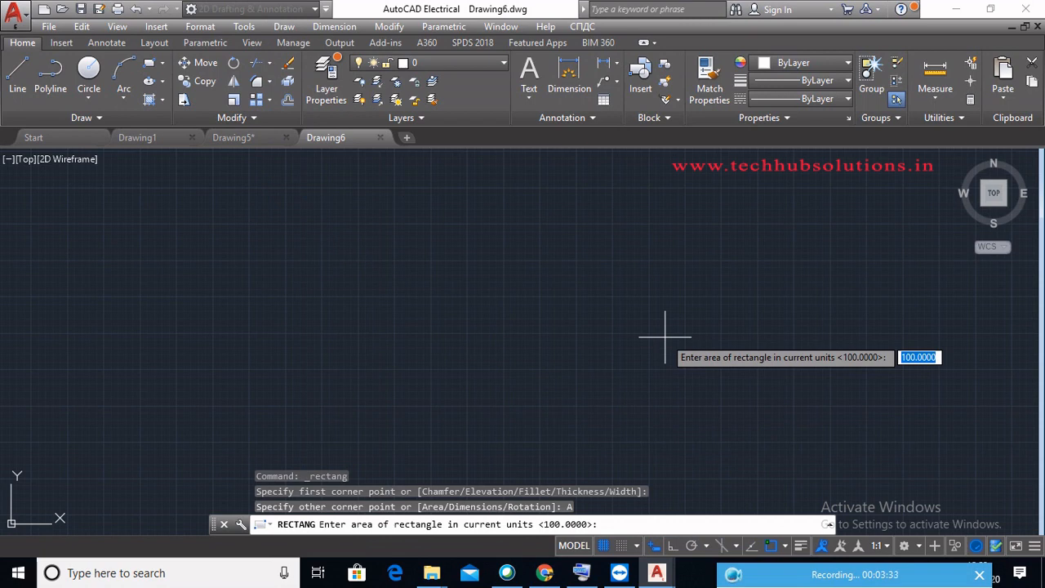
text(200)
key(Return)
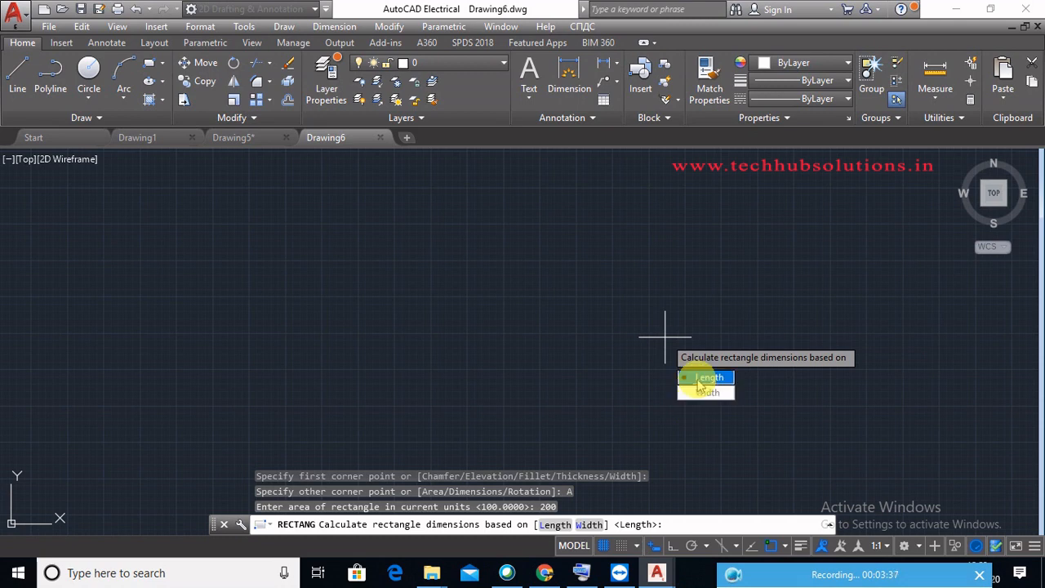
click(707, 378)
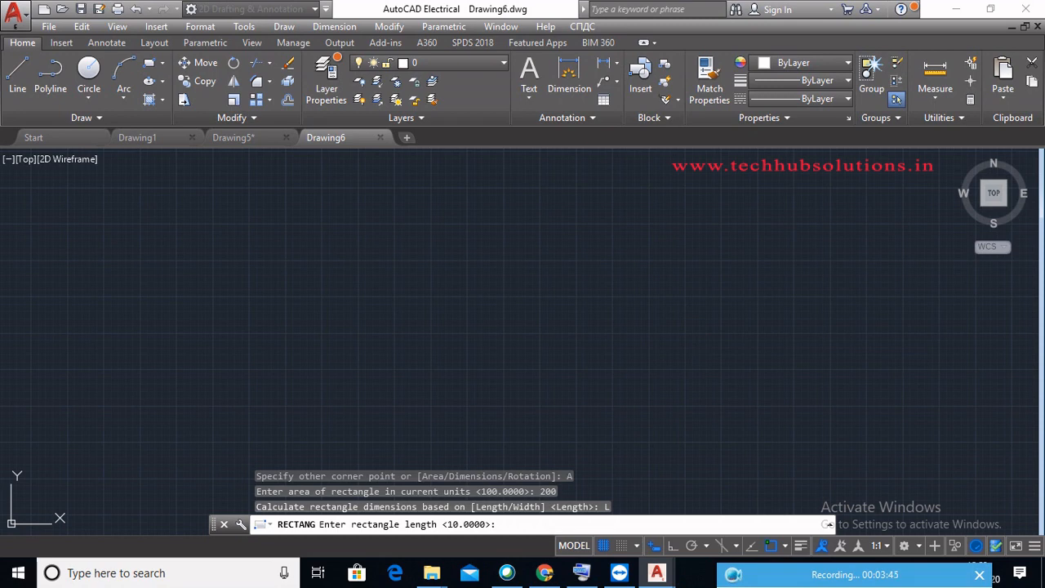
text(0)
key(Return)
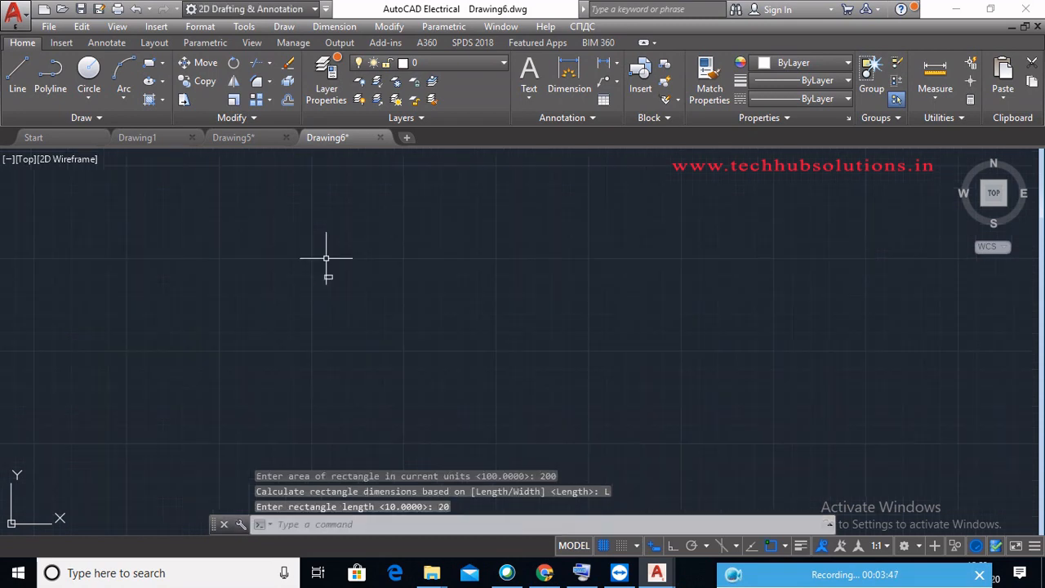
scroll(320, 291, up, 5)
scroll(320, 308, up, 4)
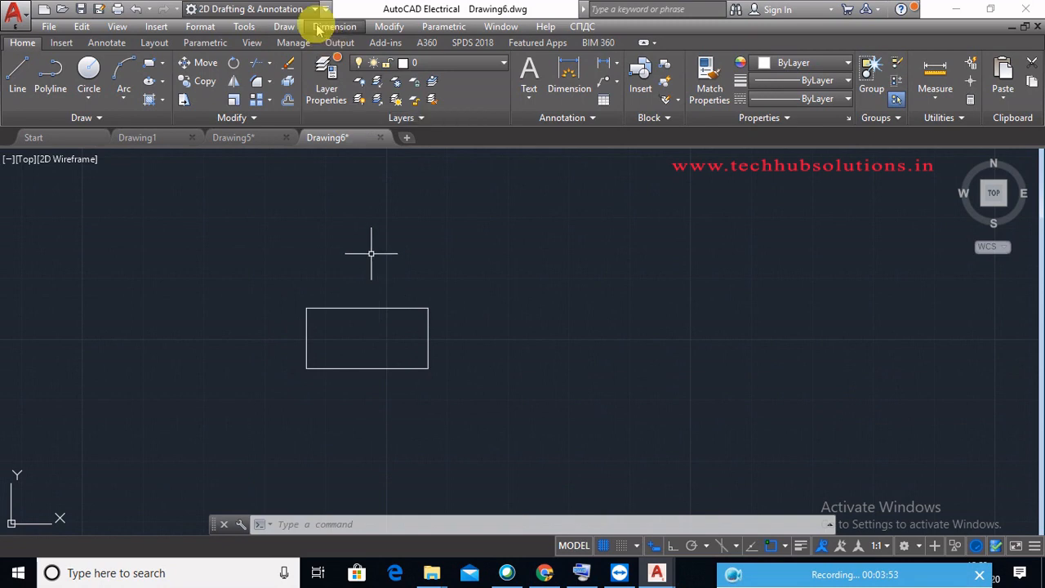
Step: Draw a second rectangle by dimensions, with length 20 and width 30, above and to the right of the first one
click(285, 26)
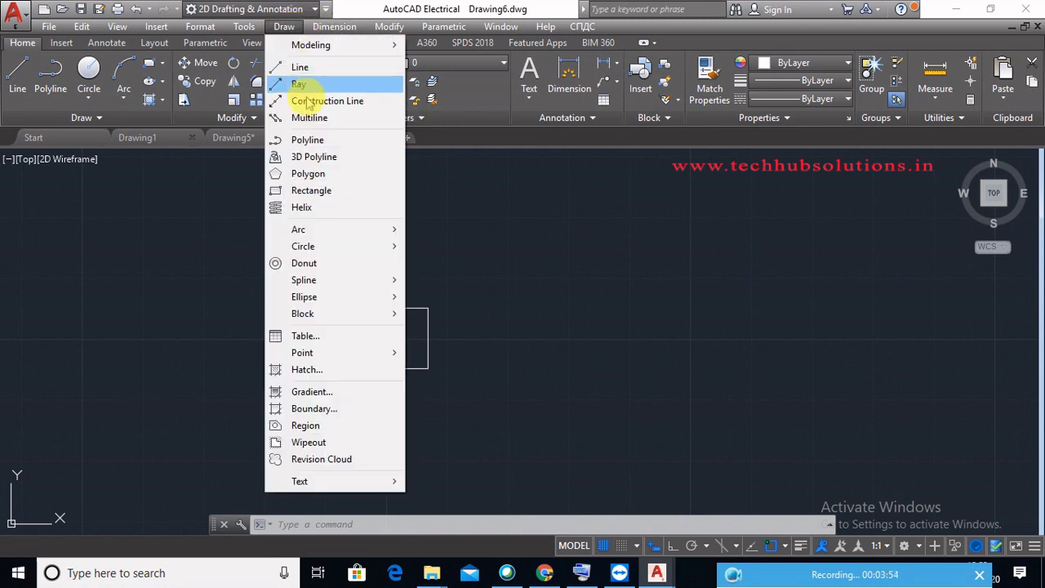
click(330, 193)
scroll(556, 292, down, 2)
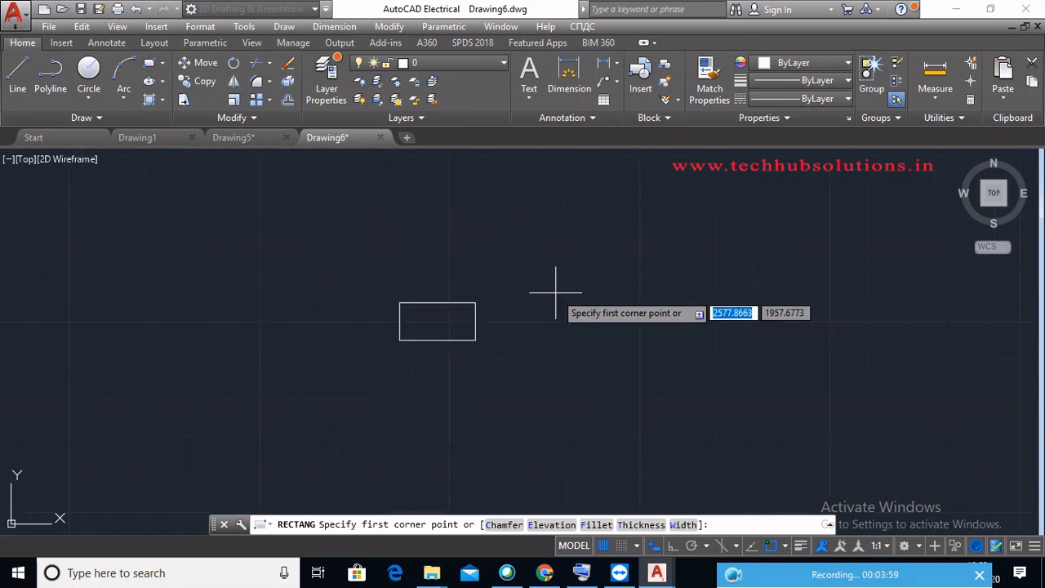
scroll(555, 292, up, 3)
click(469, 308)
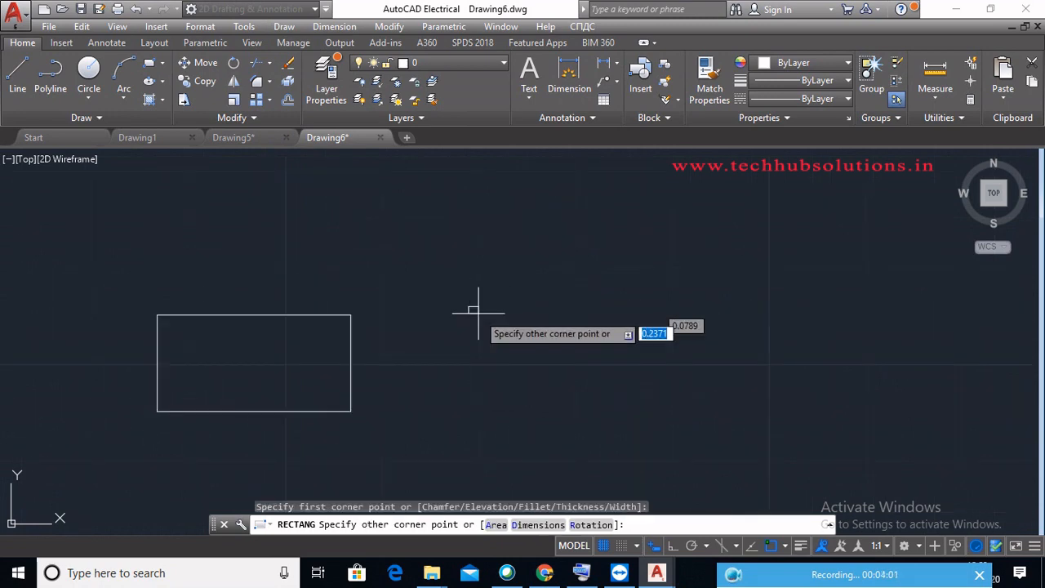
scroll(490, 345, down, 3)
click(535, 527)
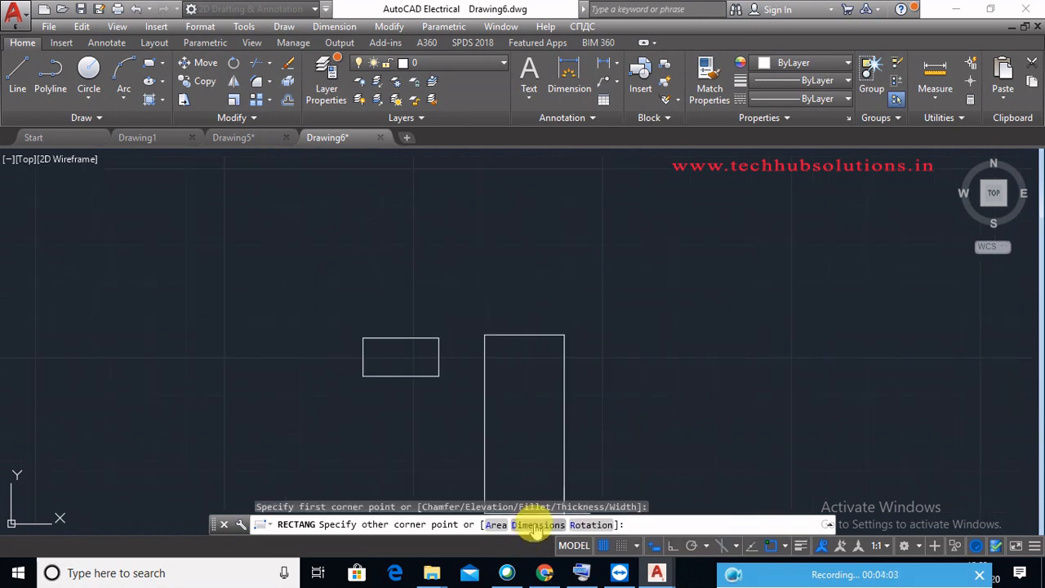
click(537, 525)
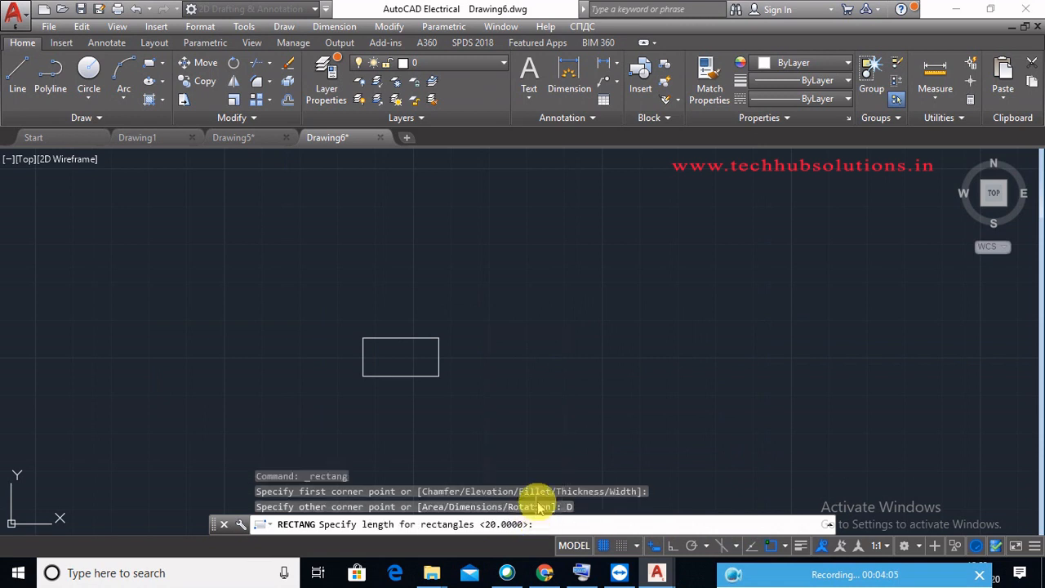
text(20)
key(Return)
text(30)
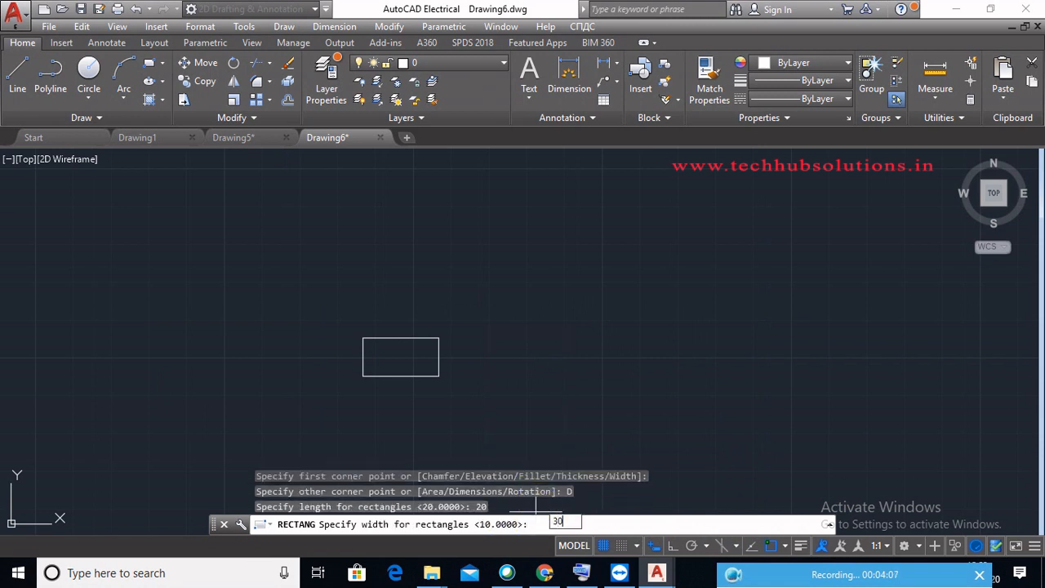
key(Return)
click(533, 318)
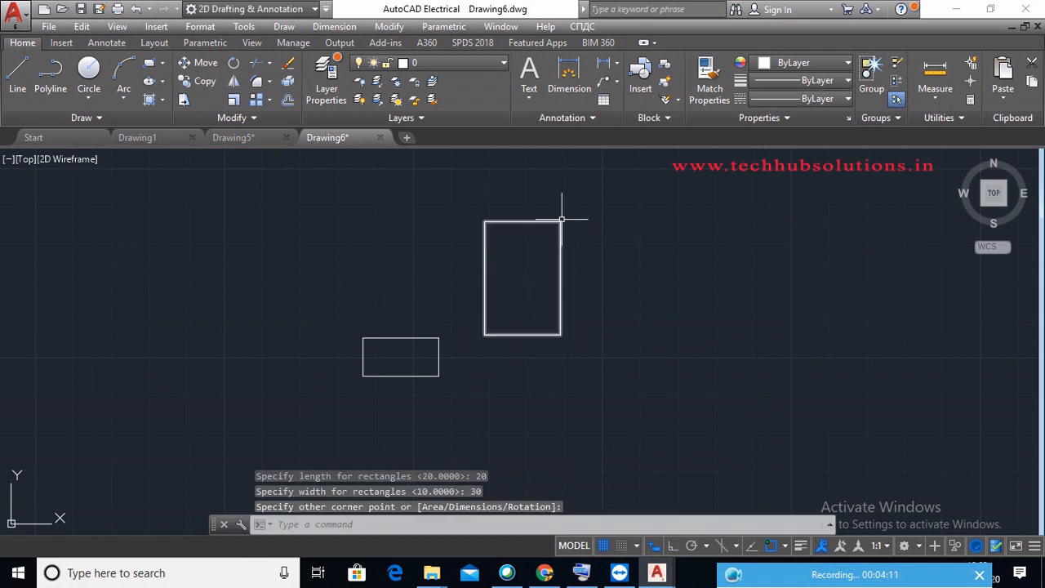
Step: Draw a third rectangle with a rotation angle of 45 in the empty area to the right of the other two
click(286, 26)
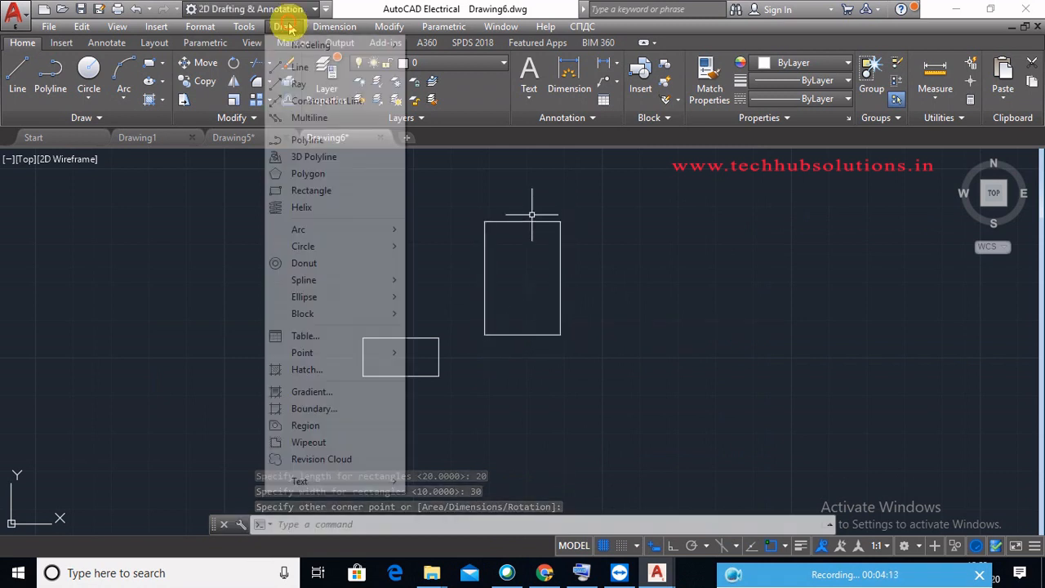
click(309, 192)
click(682, 304)
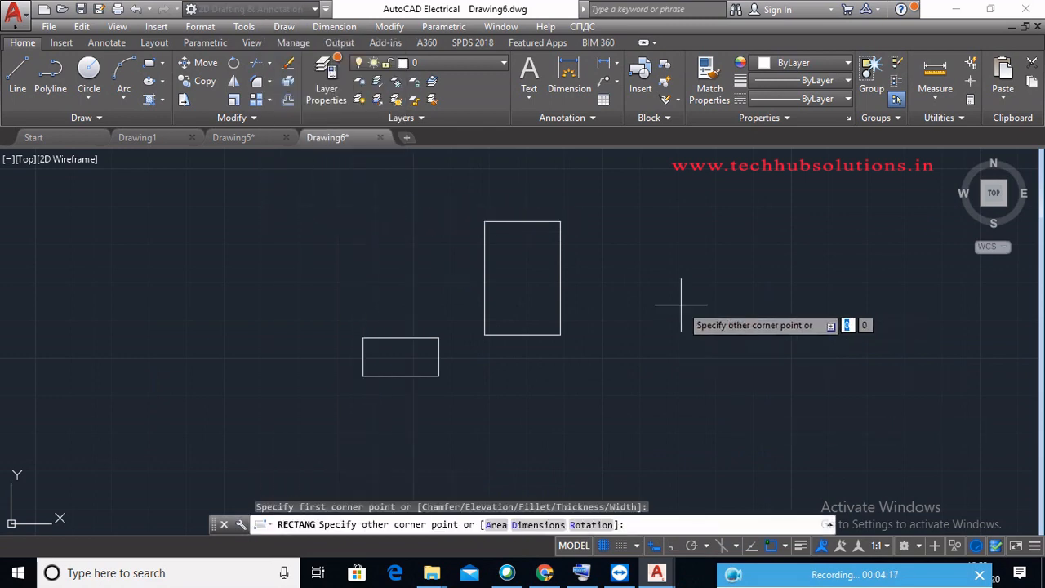
click(590, 525)
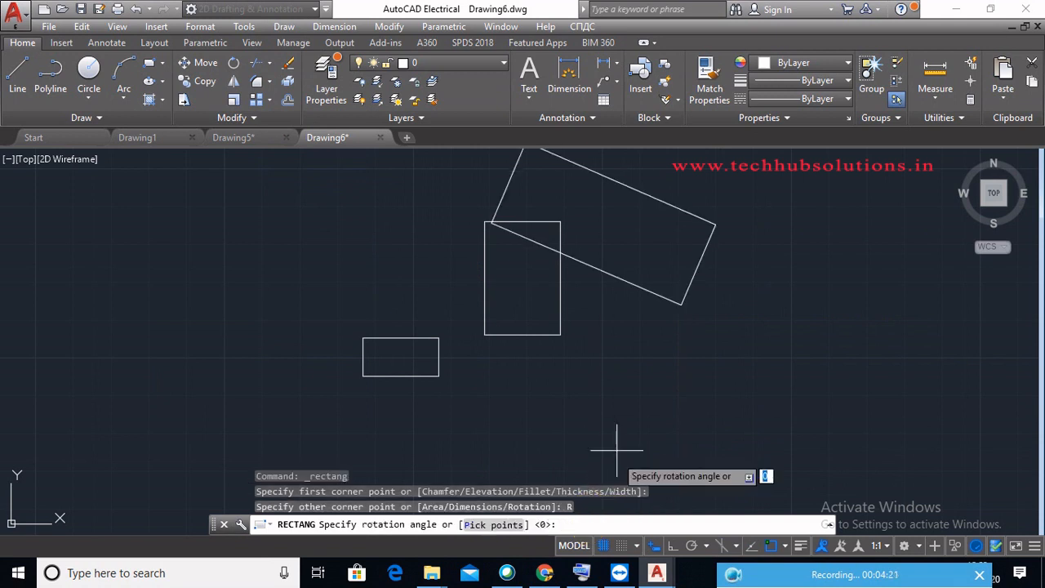
text(45)
key(Return)
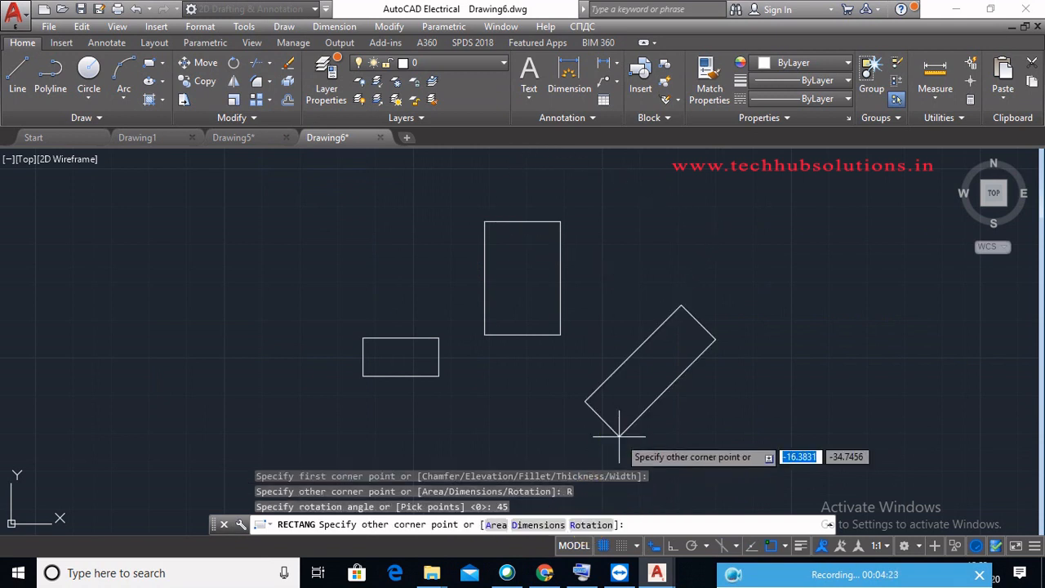
click(863, 244)
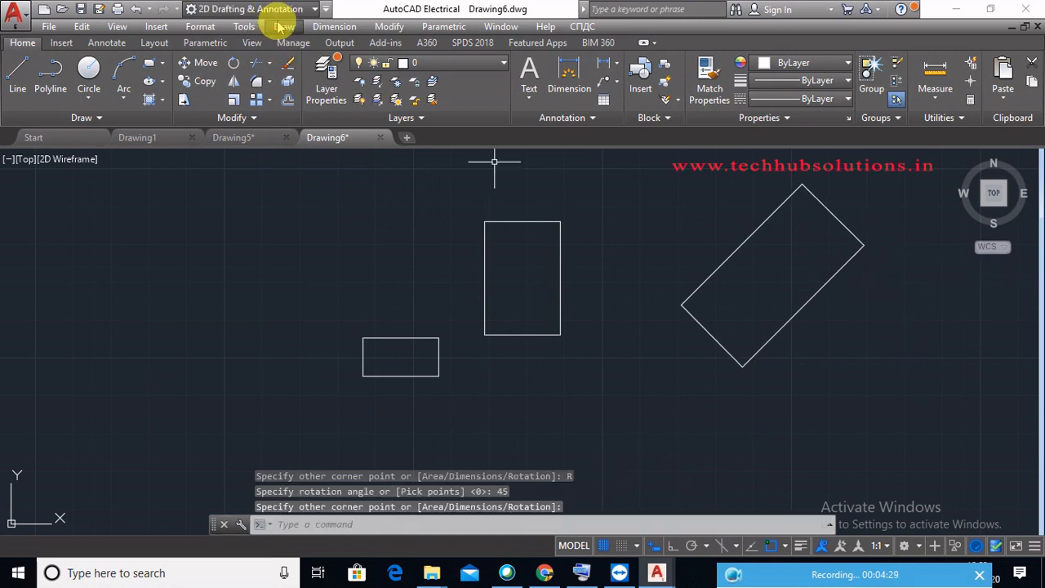
Step: Draw a fourth rectangle with the rotation angle set to 0, to the upper left of the small 200-area rectangle
click(284, 26)
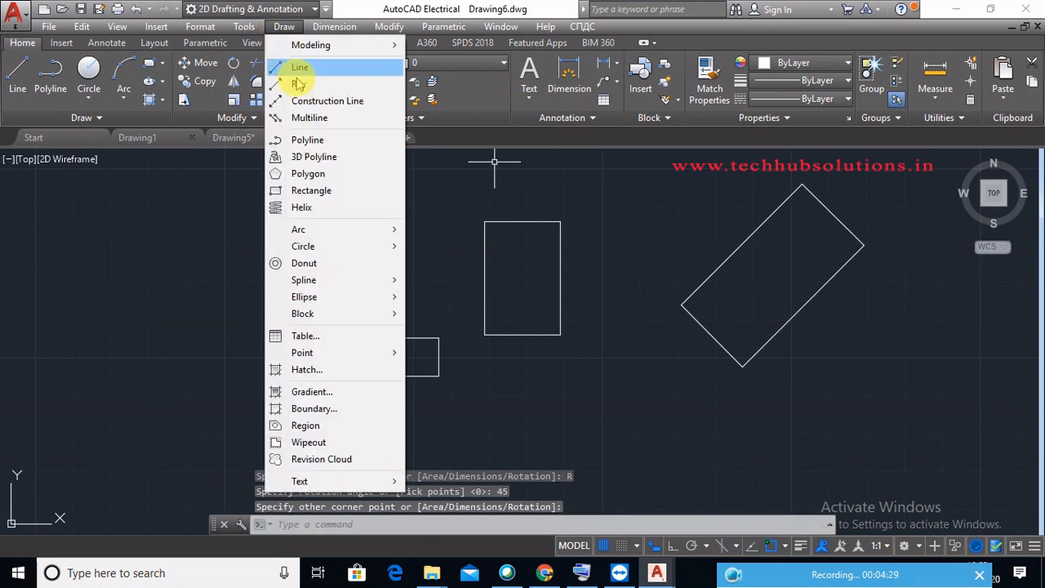
click(309, 191)
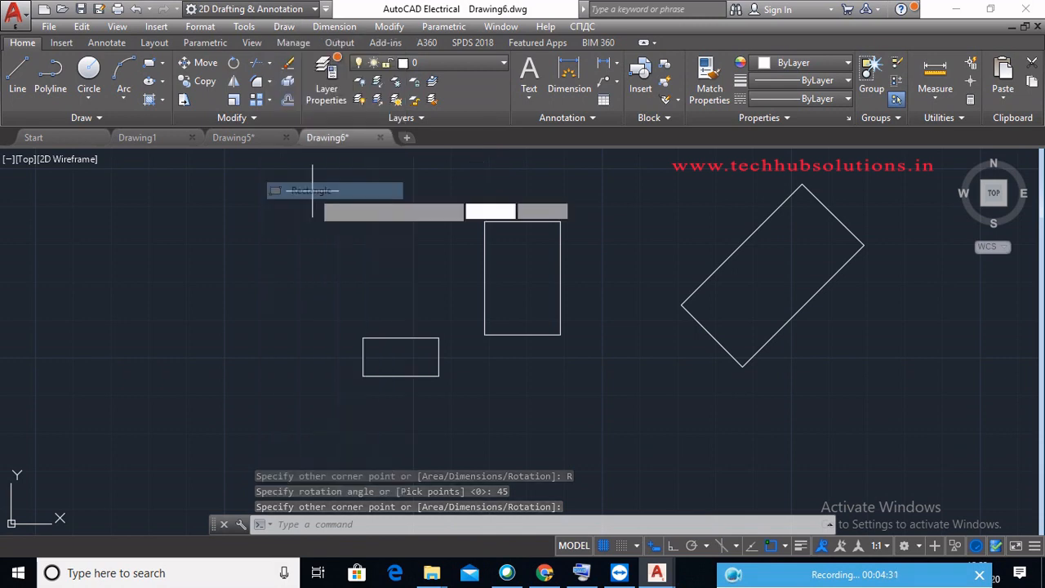
click(197, 334)
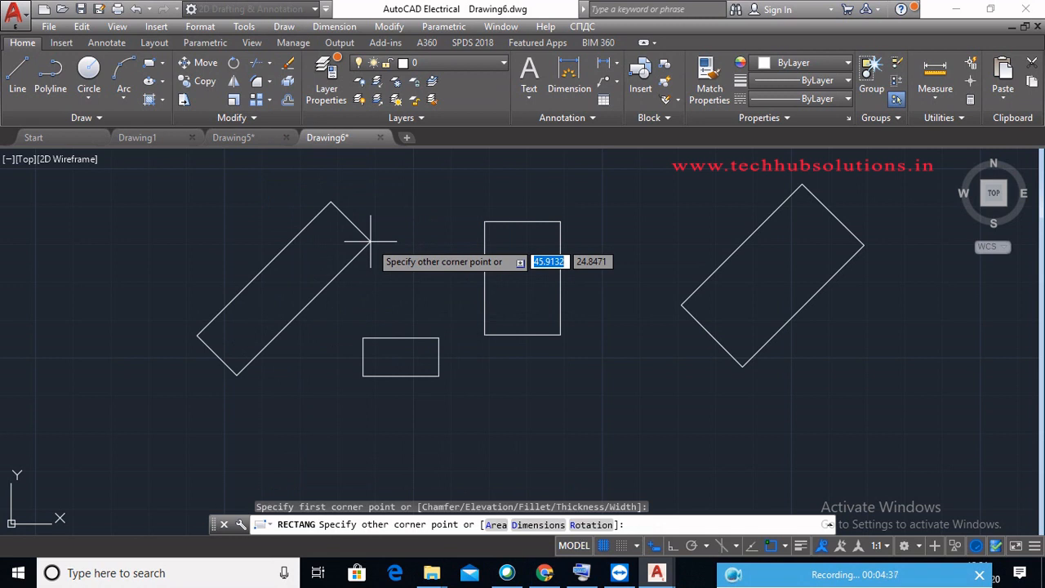
click(590, 527)
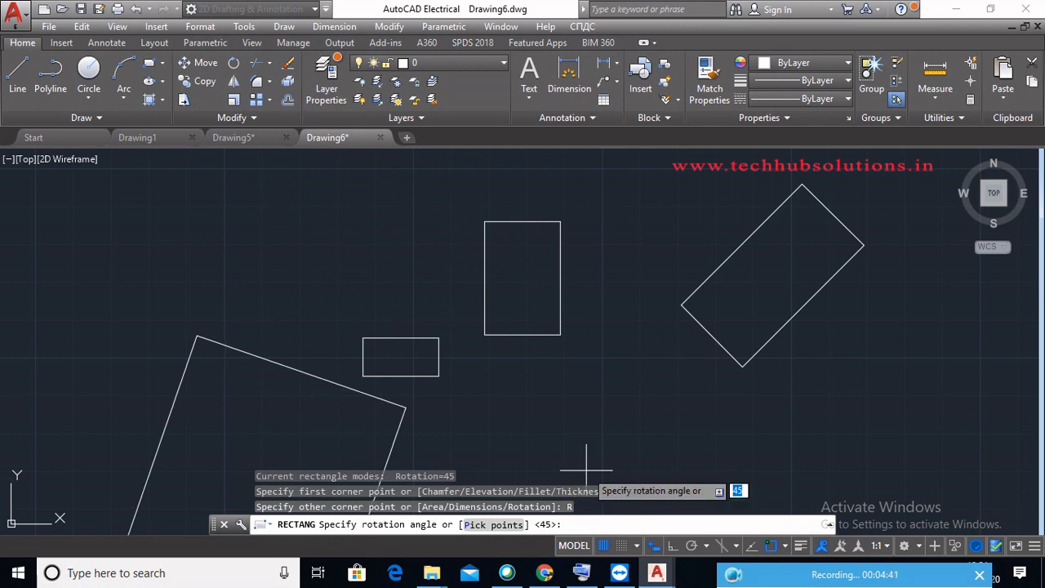
text(0)
key(Return)
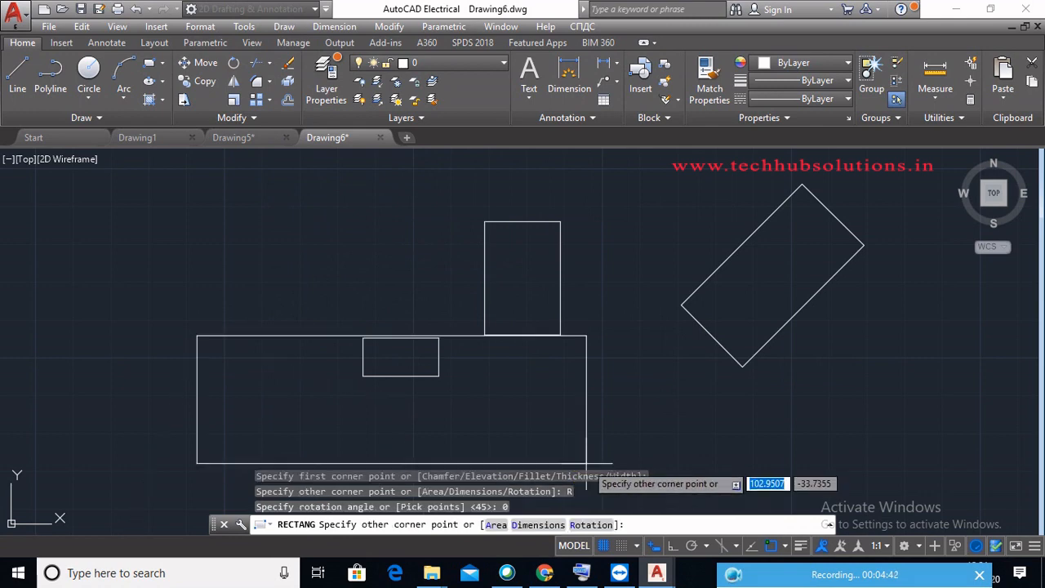
click(331, 239)
Step: Draw a chamfered rectangle in the empty area beyond the rotated one, with first chamfer distance 3 and second chamfer distance 6
click(288, 27)
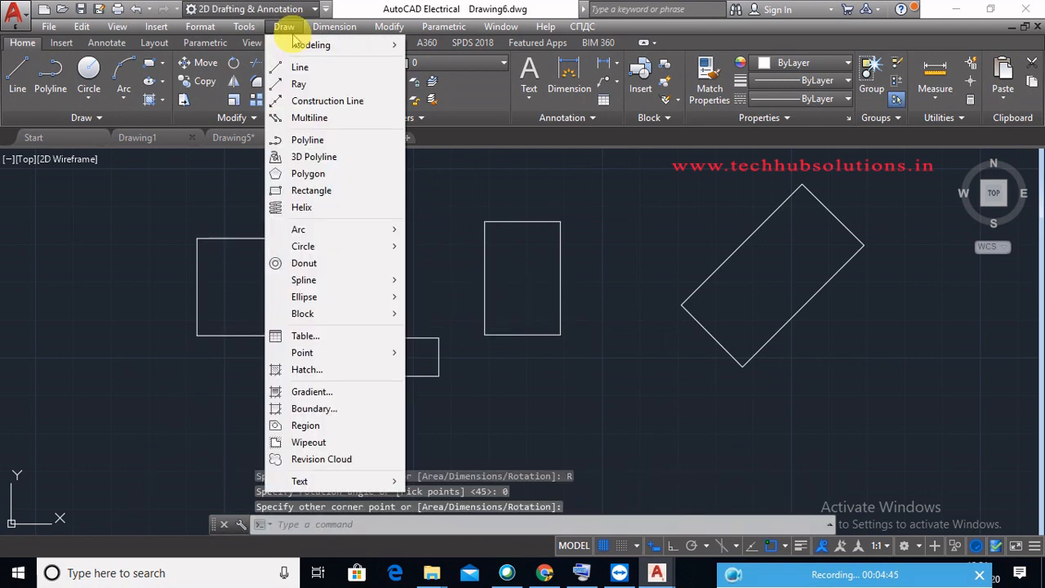
click(303, 189)
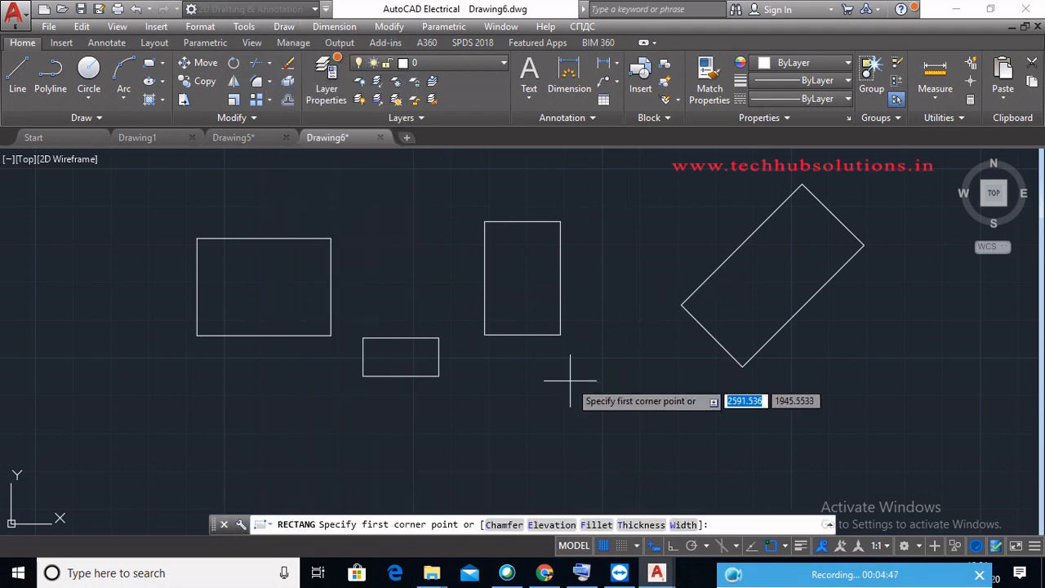
middle_drag(567, 378, 109, 401)
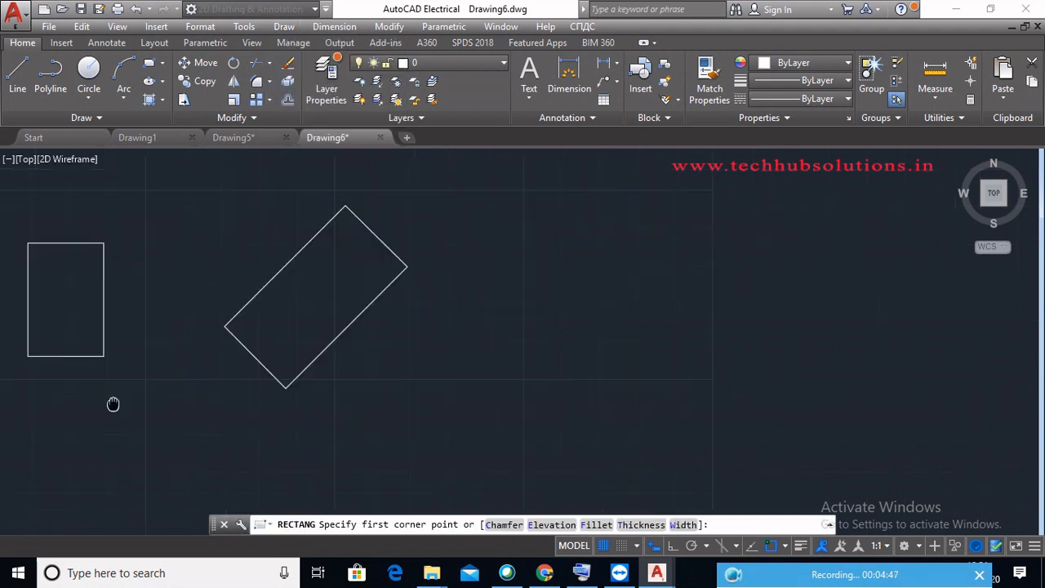
click(512, 528)
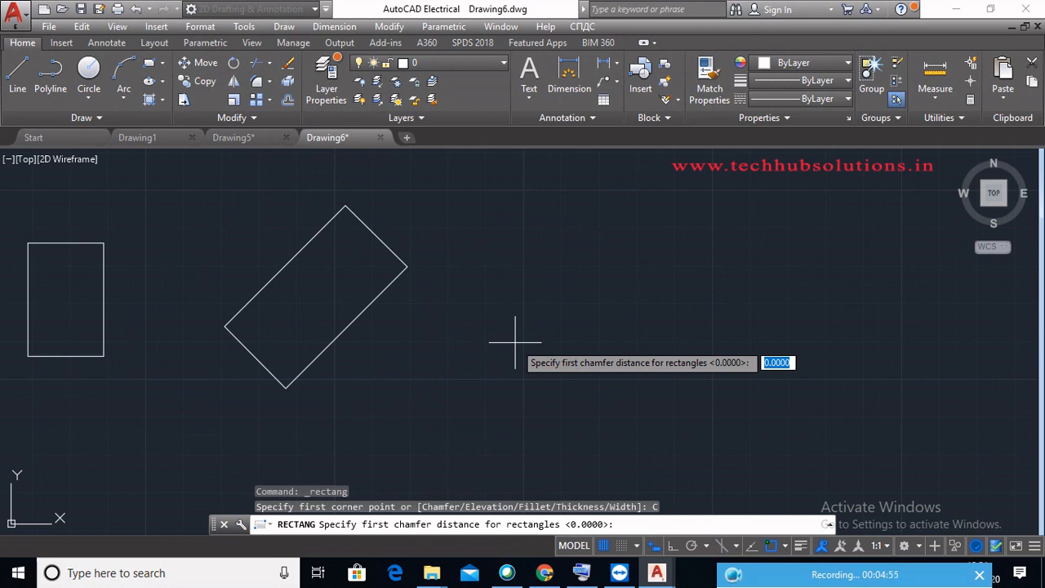
text(3)
key(Return)
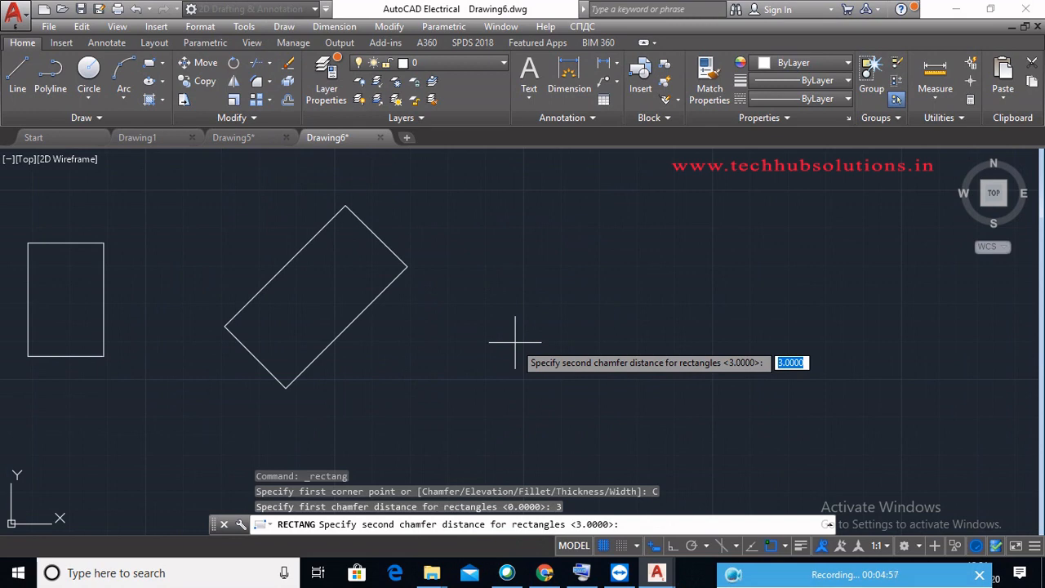
text(6)
key(Return)
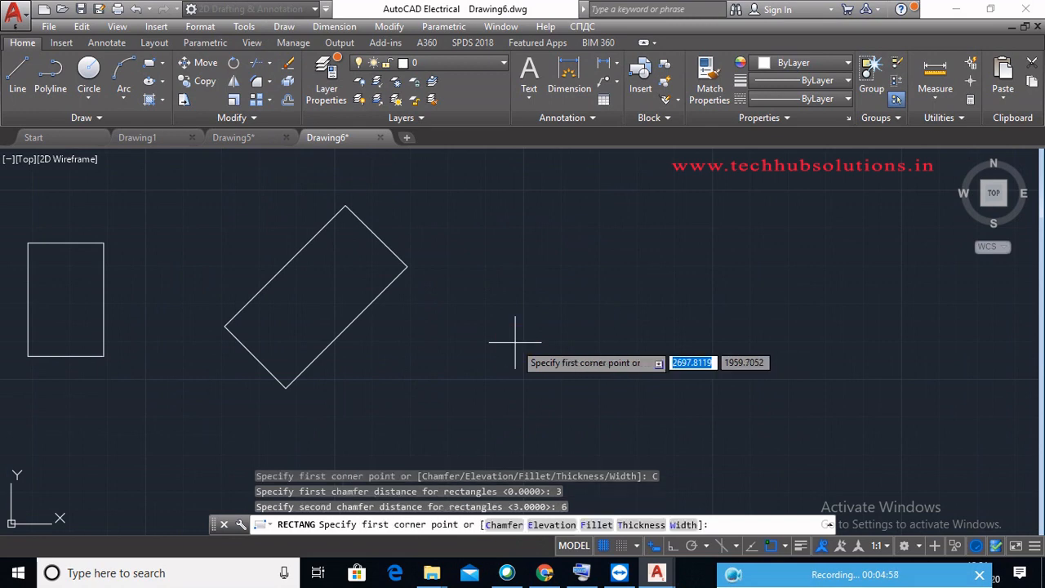
click(542, 278)
click(784, 433)
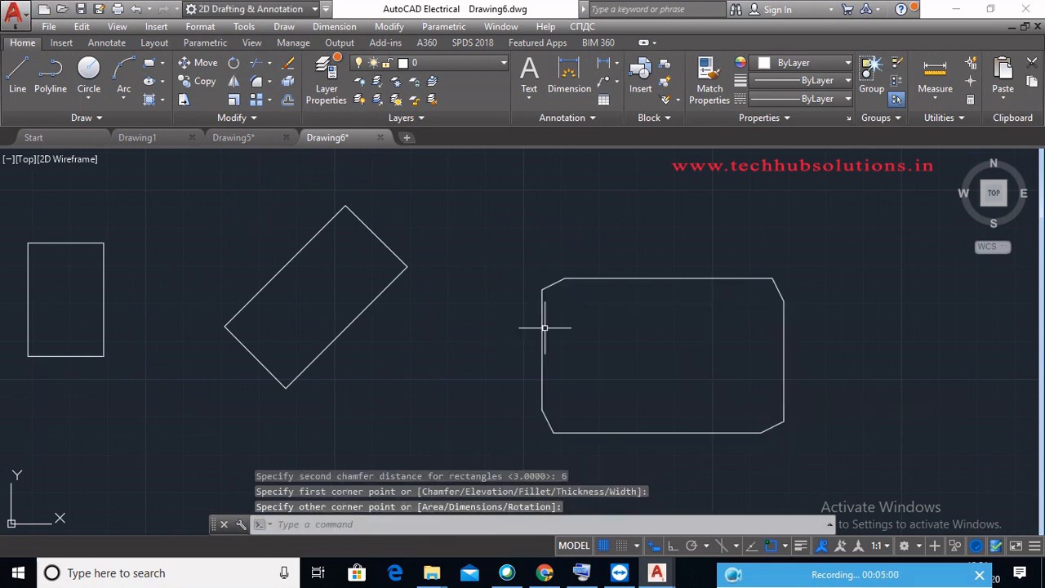
Step: Add a horizontal linear dimension above the upper-left chamfer of the chamfered rectangle
click(335, 26)
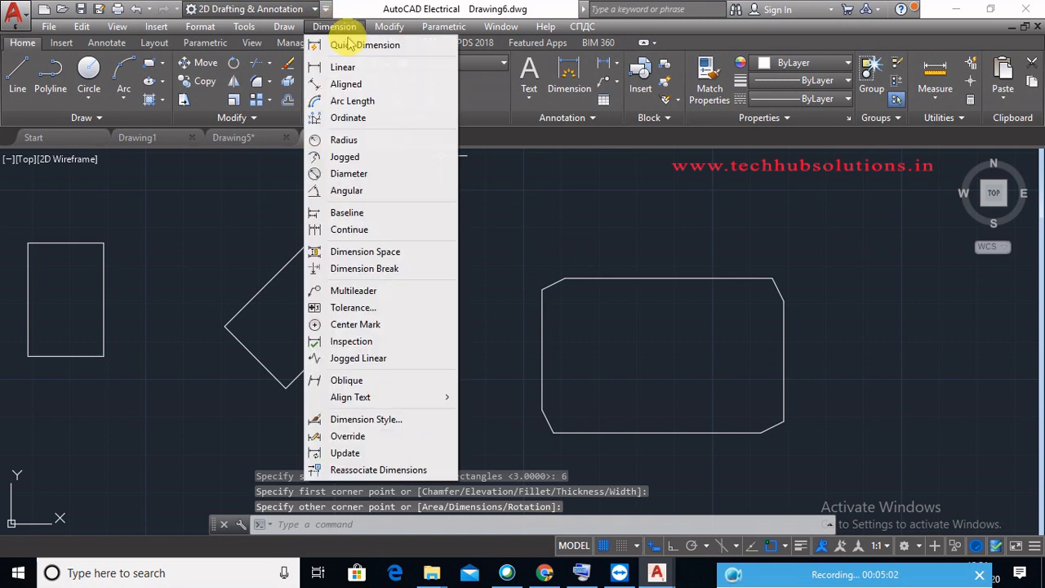
click(353, 69)
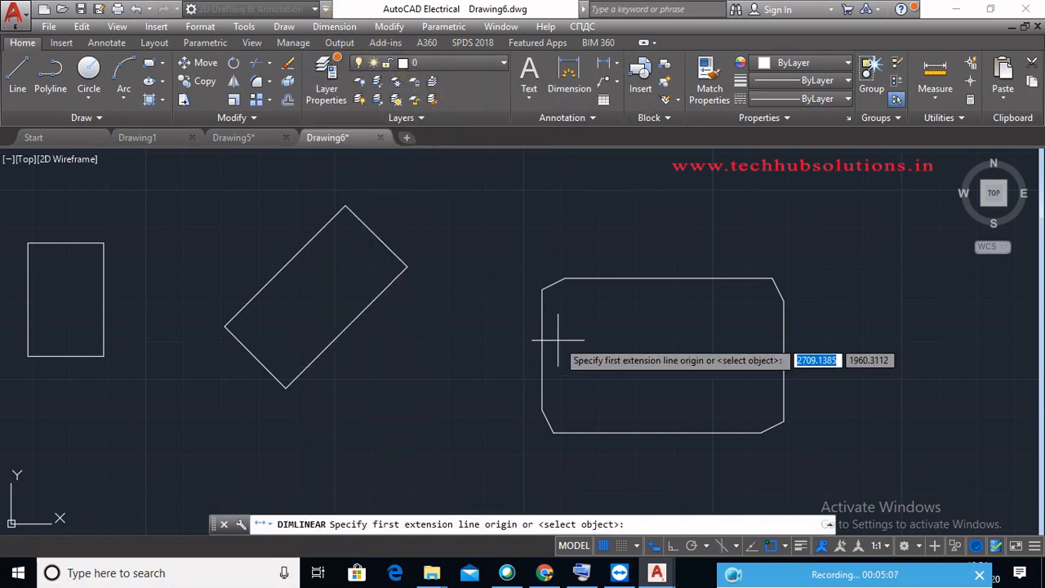
click(542, 287)
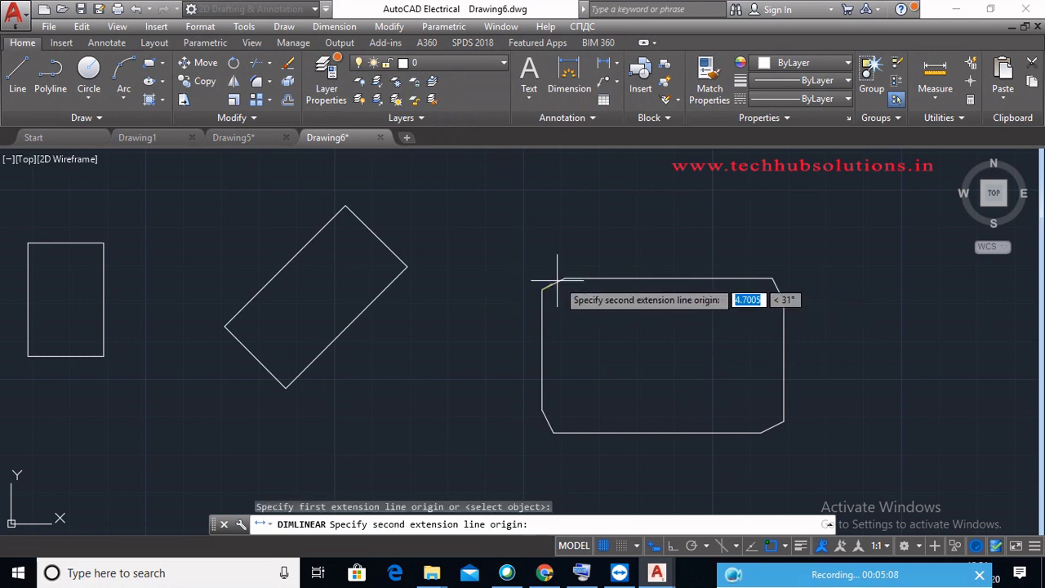
click(564, 279)
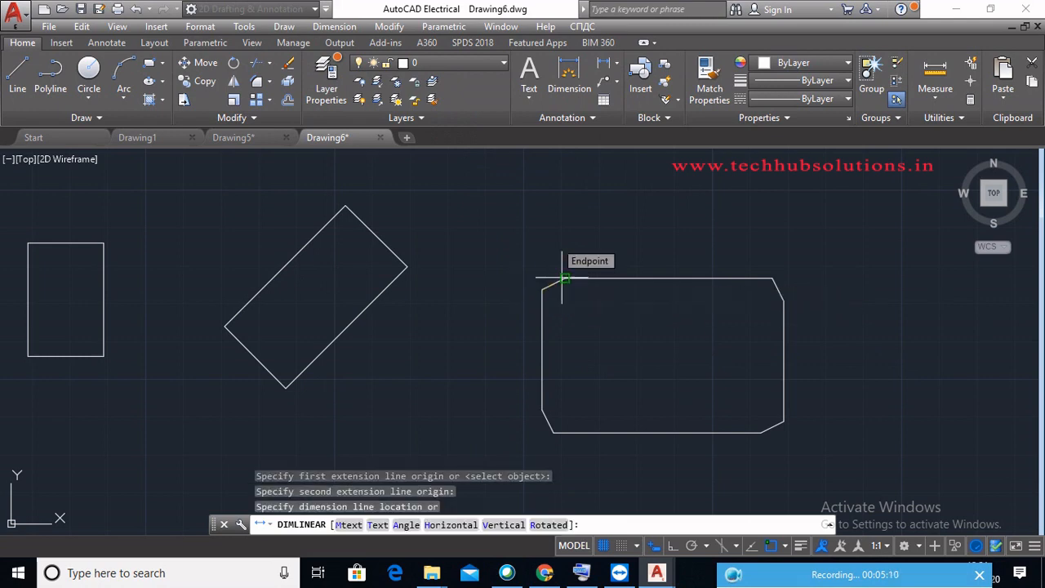
click(552, 238)
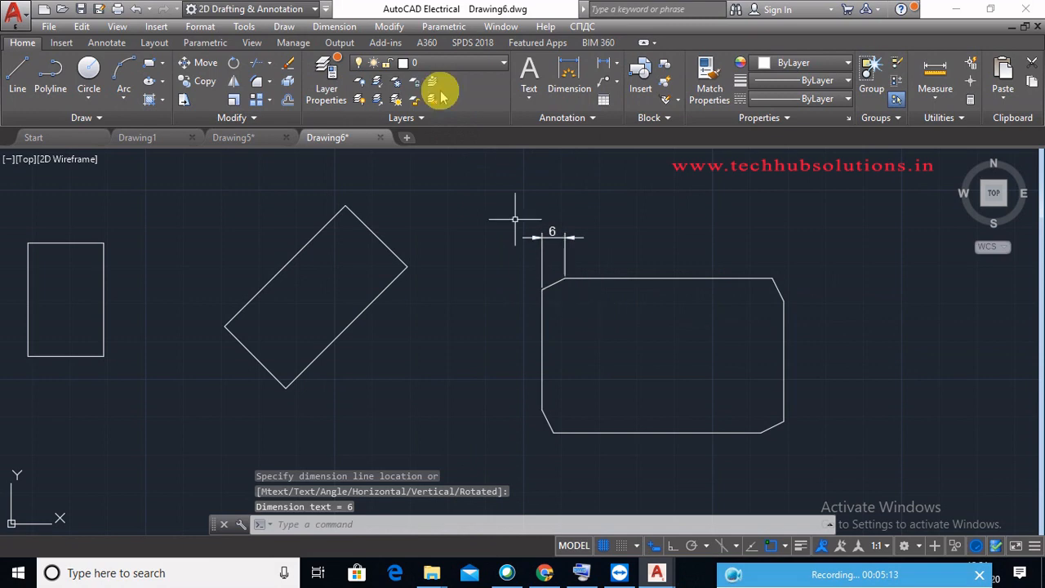
Step: Add a vertical linear dimension to the left of the chamfered rectangle's upper-left chamfer
click(337, 31)
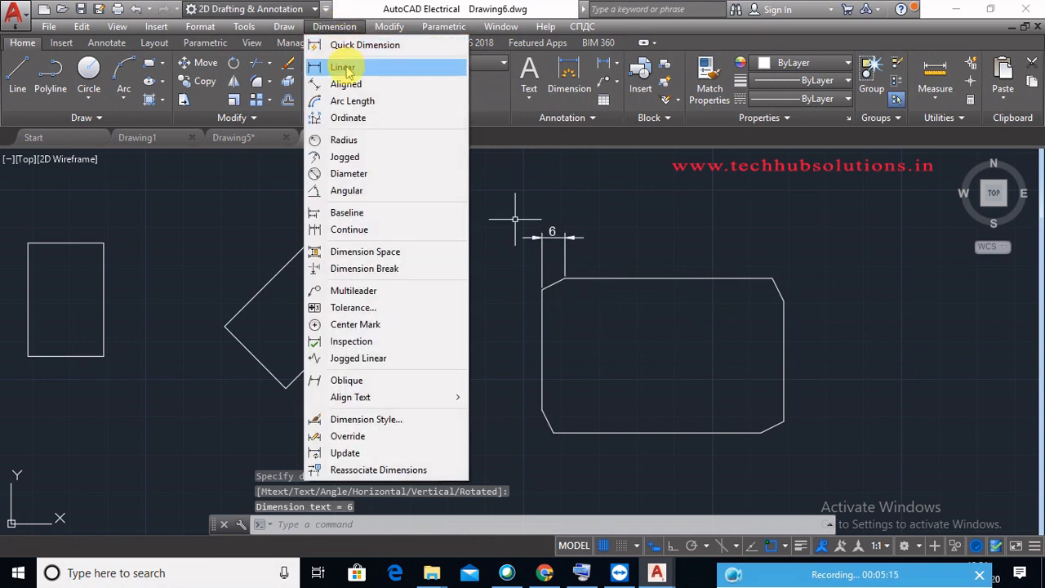
click(346, 70)
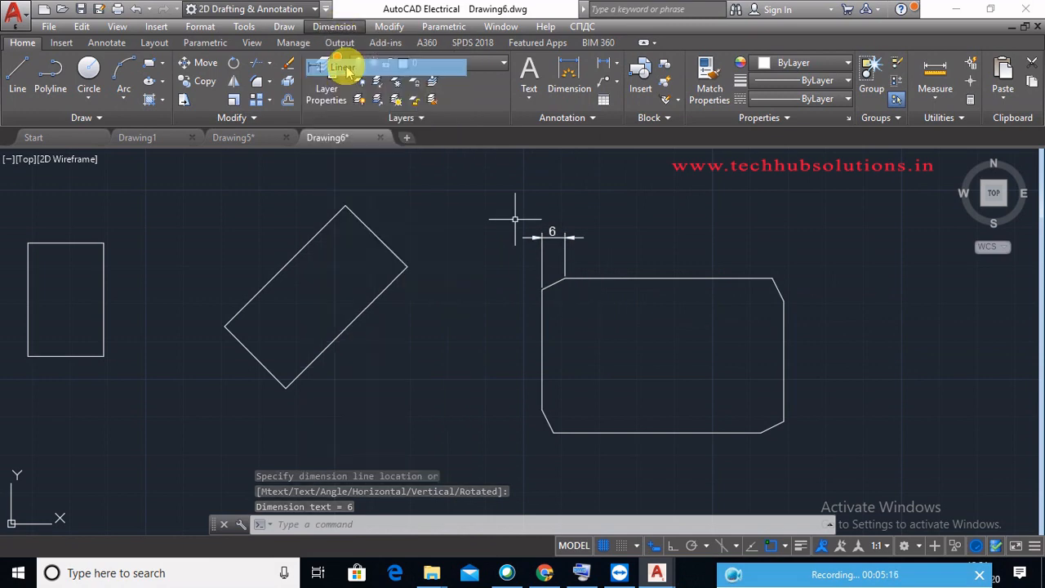
click(542, 290)
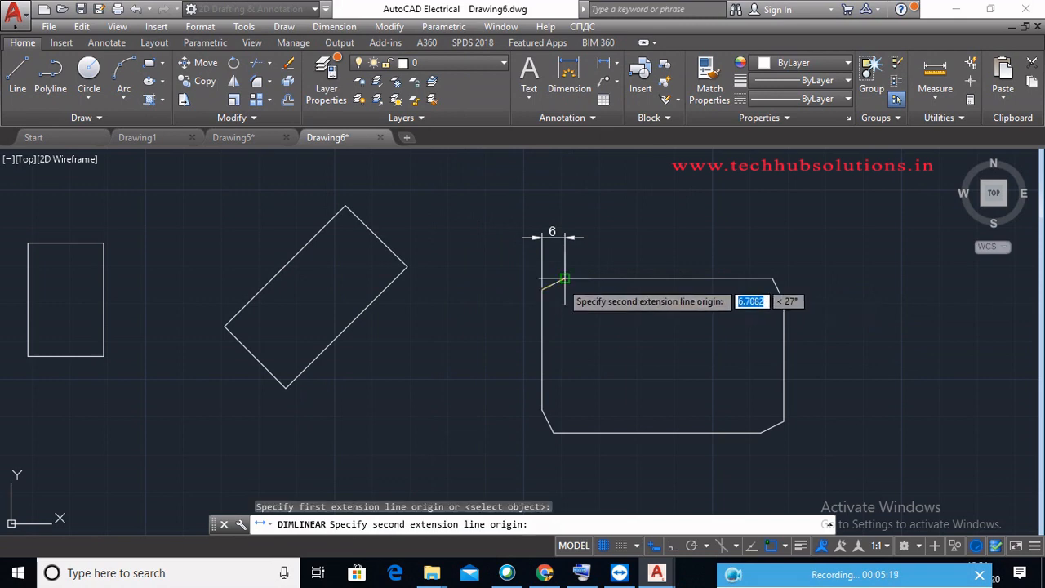
click(564, 279)
click(481, 286)
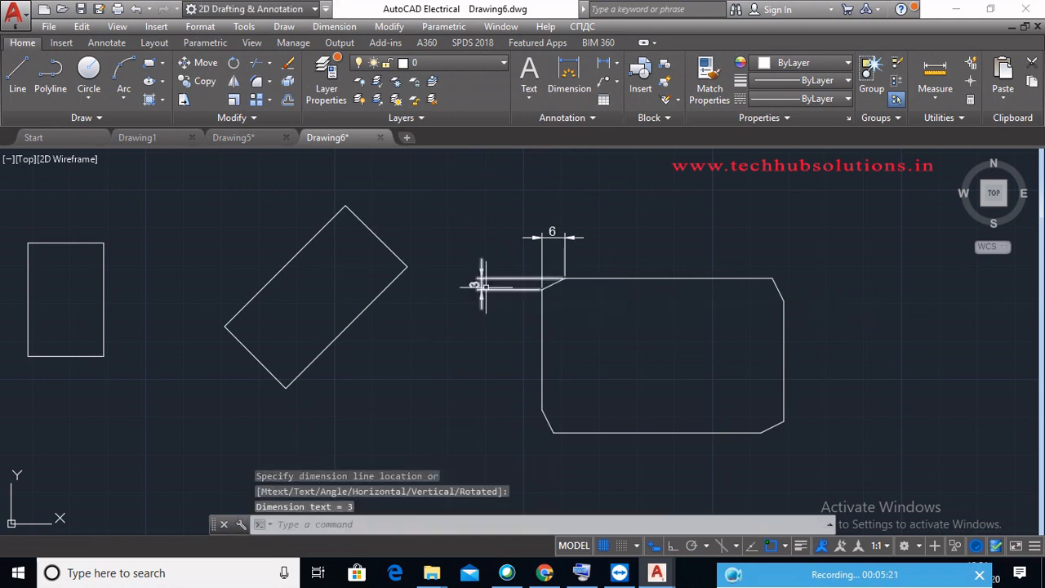
scroll(553, 304, up, 2)
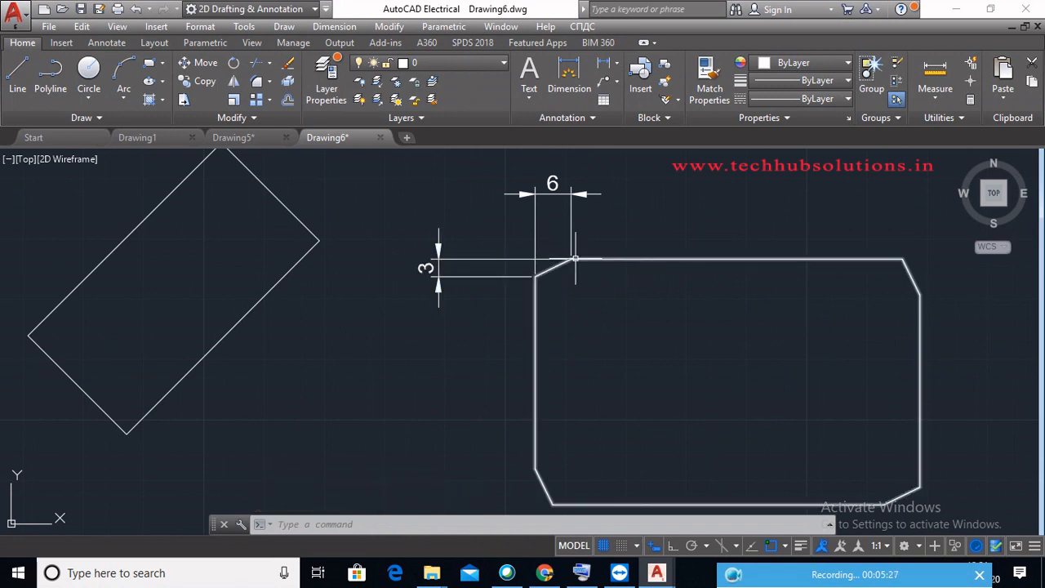
scroll(575, 259, down, 3)
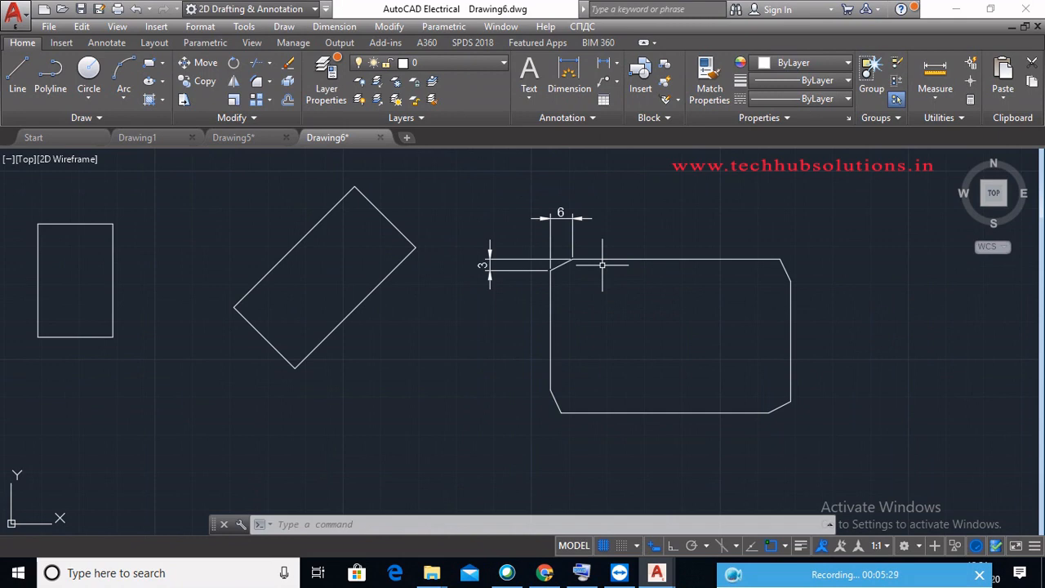
Step: Add a horizontal linear dimension above the upper-right chamfer of the chamfered rectangle
click(336, 26)
click(364, 67)
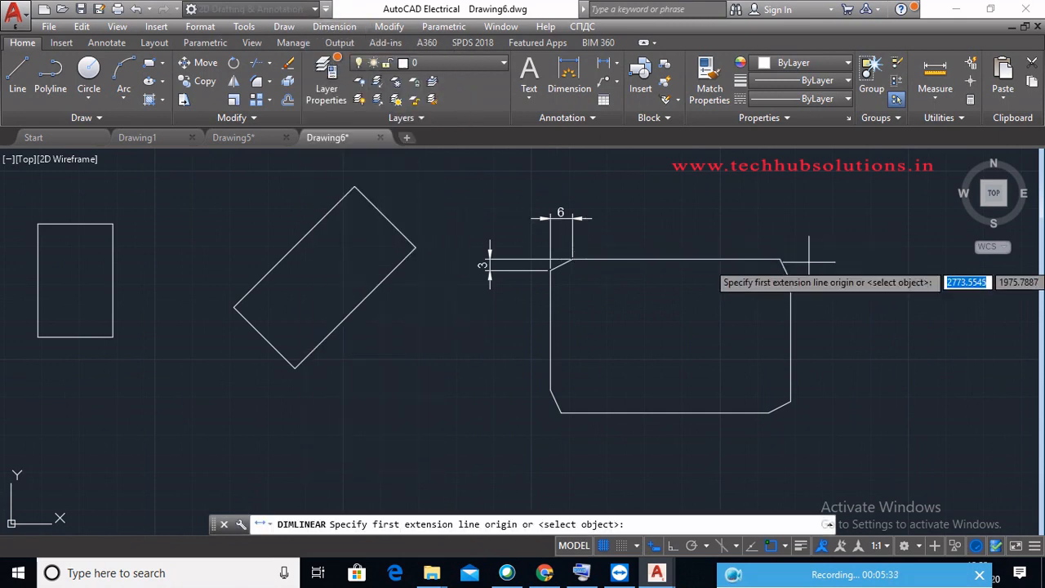
click(782, 259)
click(790, 278)
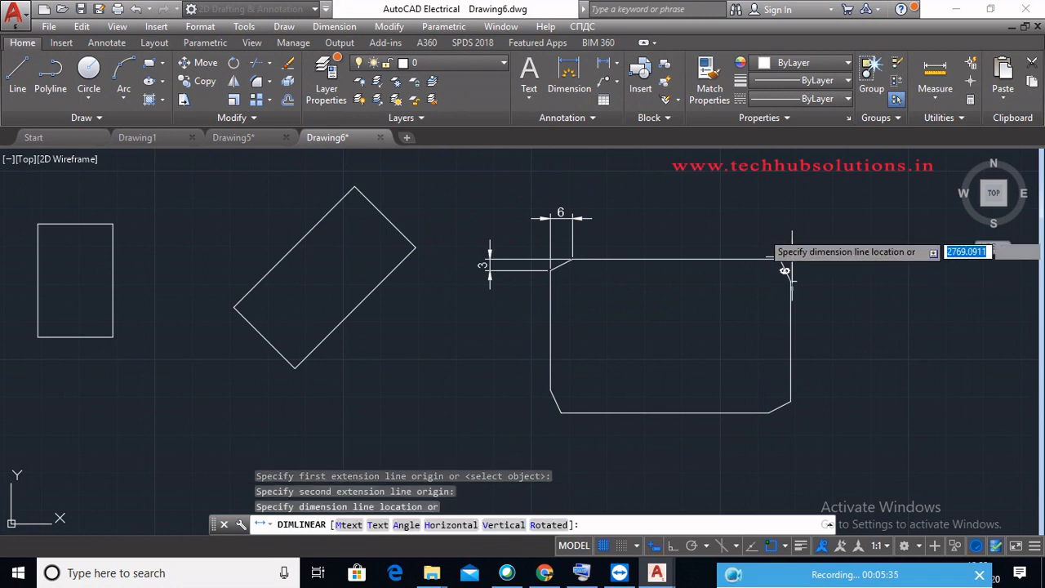
click(805, 210)
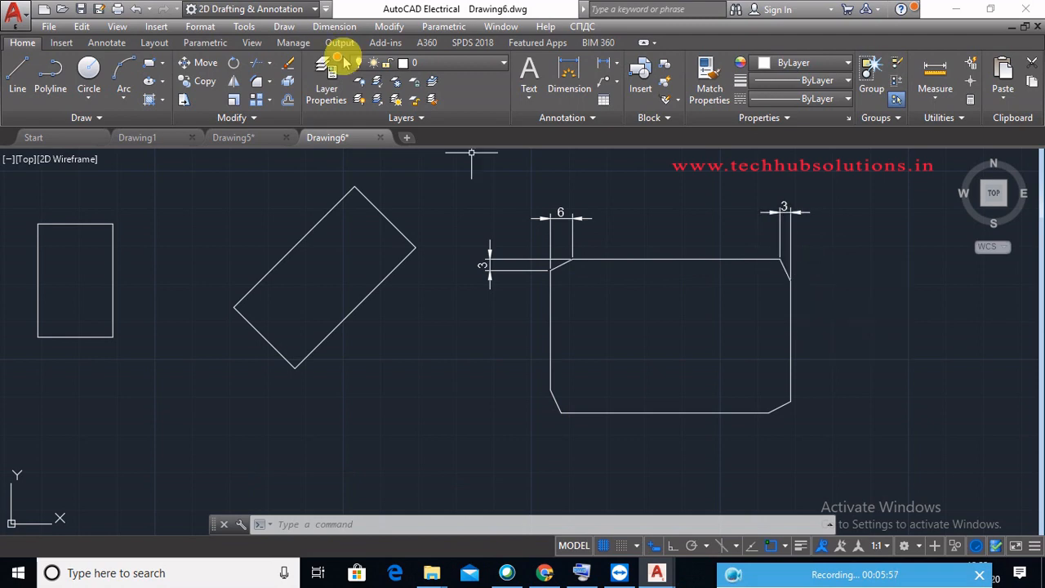
Step: Start a new rectangle and set both its first and second chamfer distances to 0
click(283, 26)
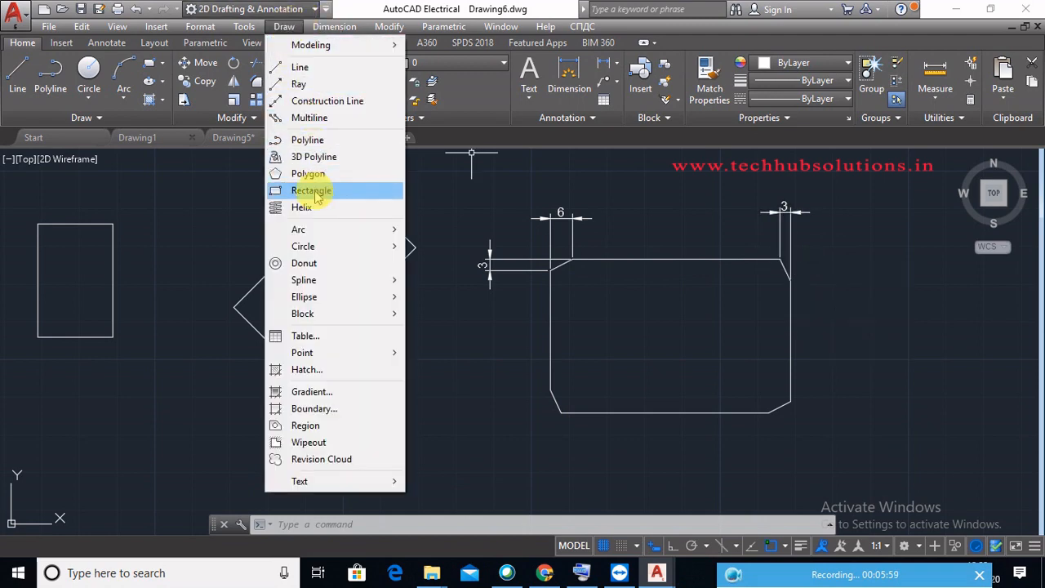
click(316, 193)
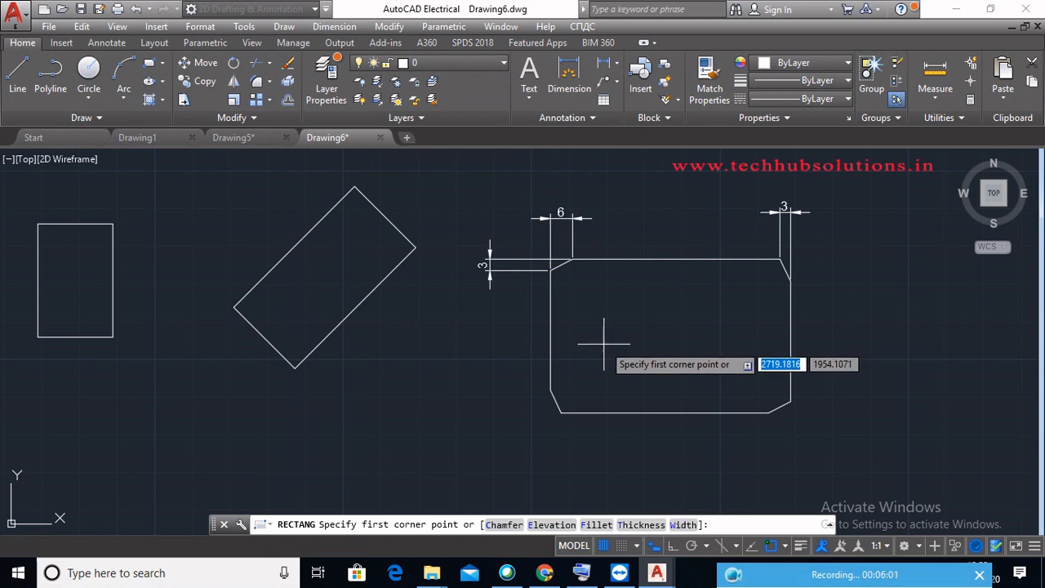
mouse_move(608, 345)
middle_down()
mouse_move(355, 345)
mouse_move(305, 358)
middle_up()
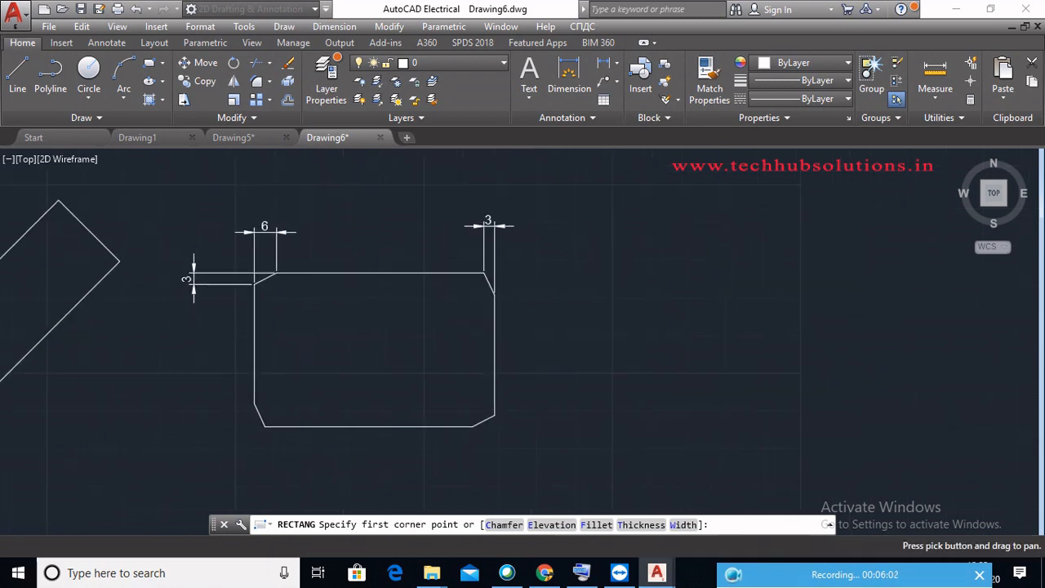
click(504, 525)
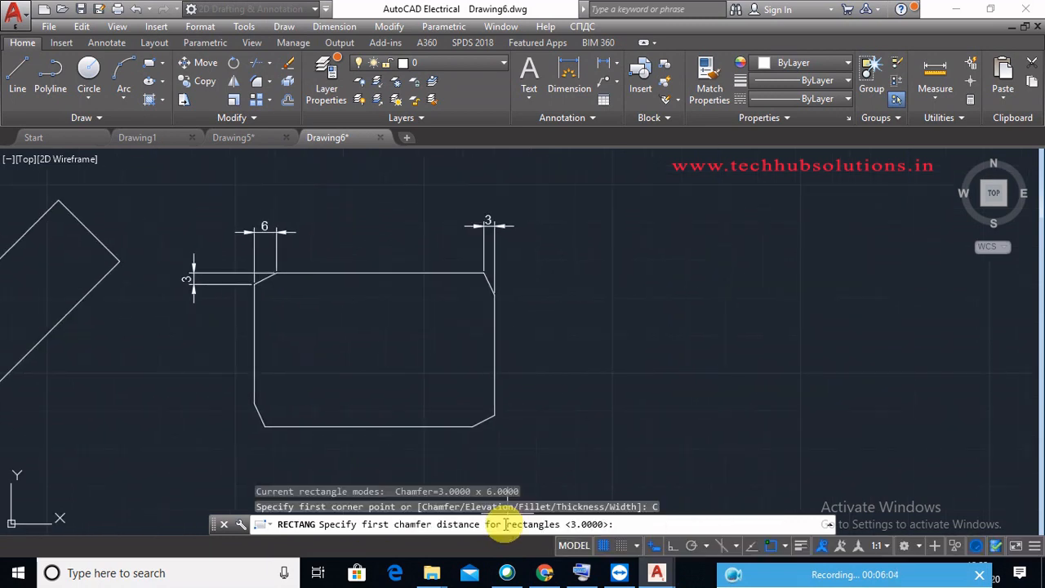
click(596, 384)
text(0)
key(Return)
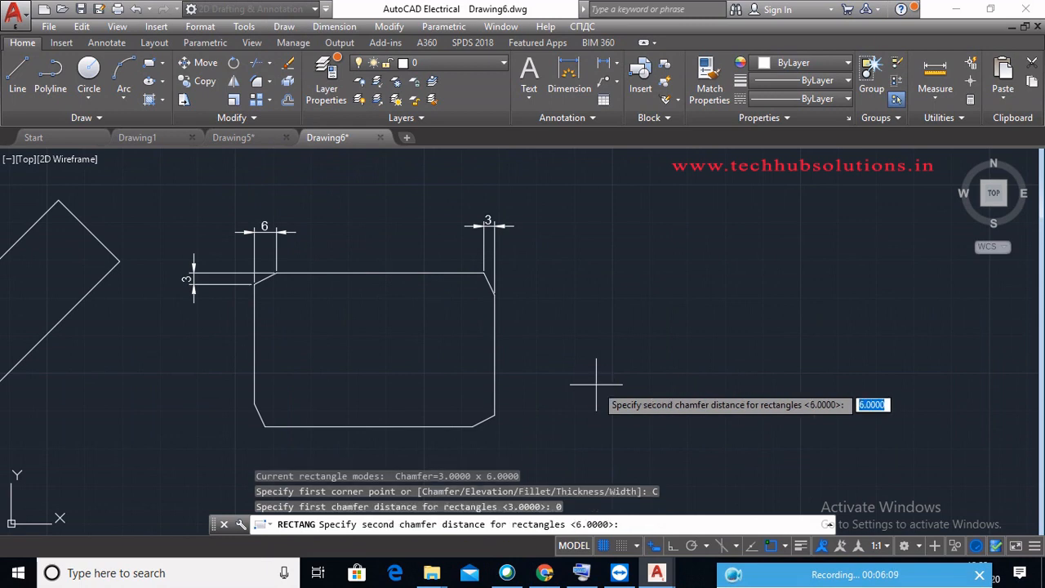
text(0)
key(Return)
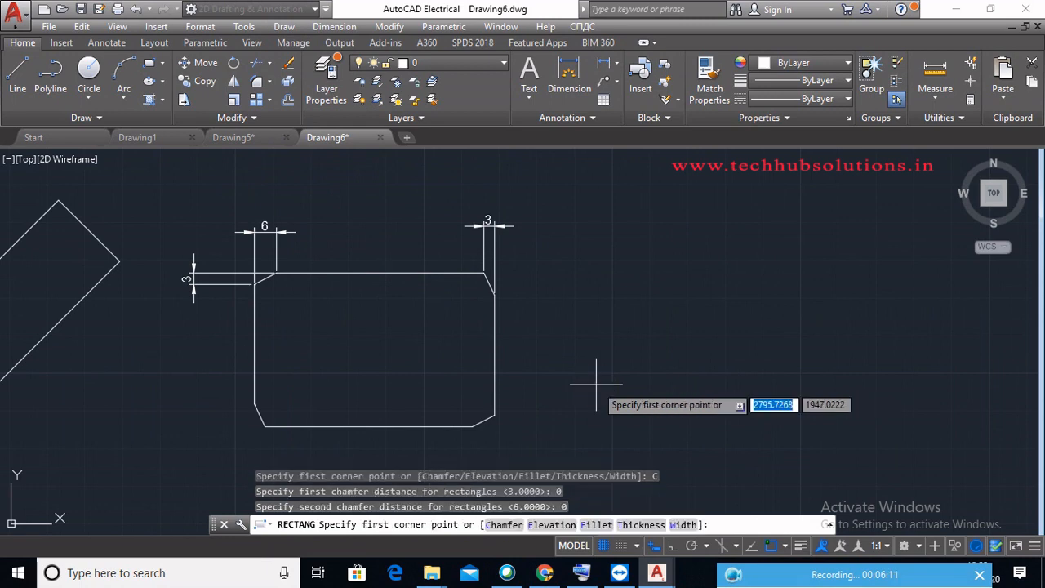
Step: Set the rectangle elevation to 200 and draw the rectangle in the empty area to the right of the chamfered one
click(538, 526)
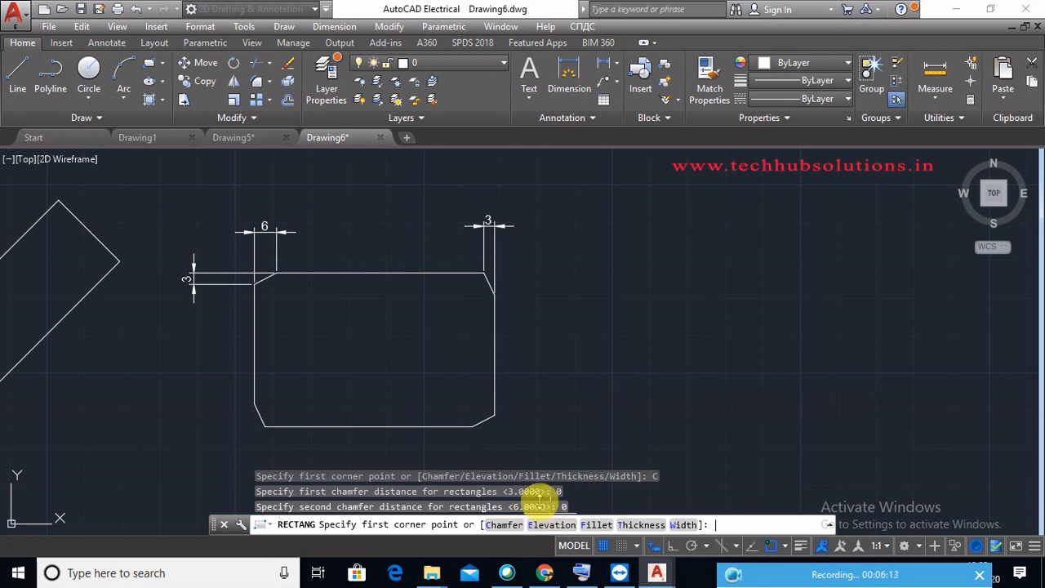
scroll(569, 323, down, 2)
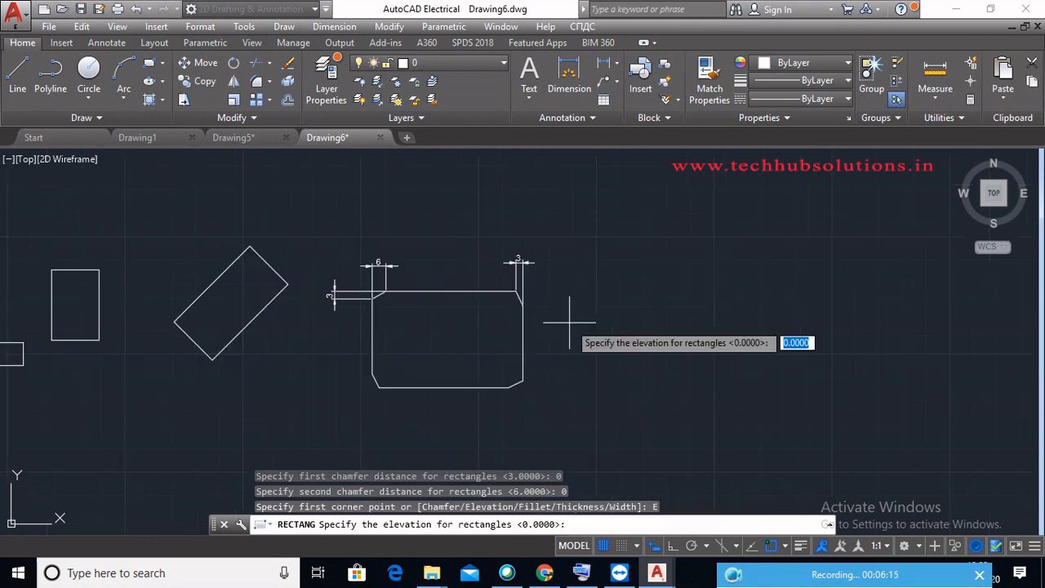
text(200)
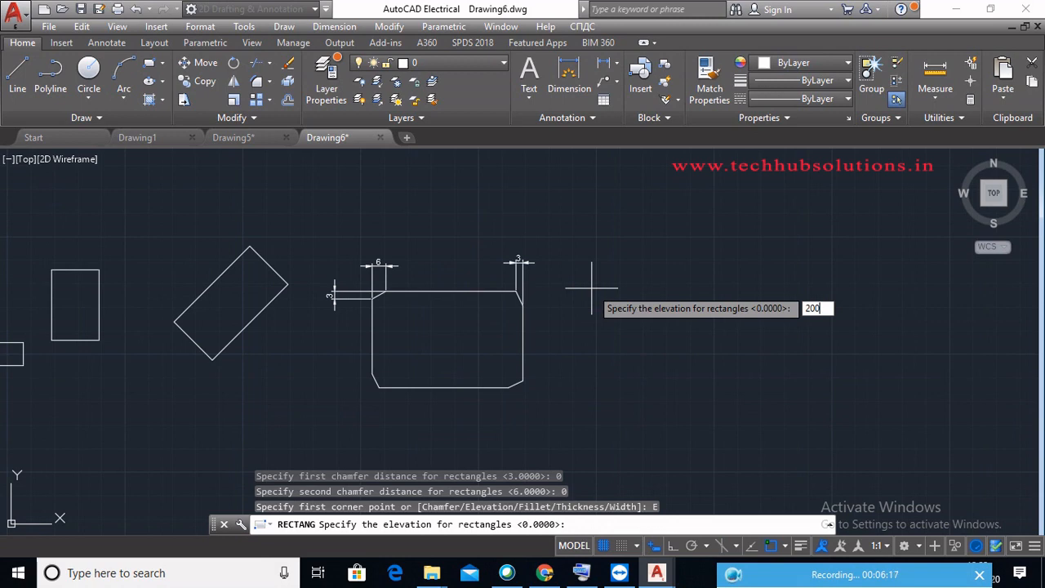
key(Return)
click(603, 274)
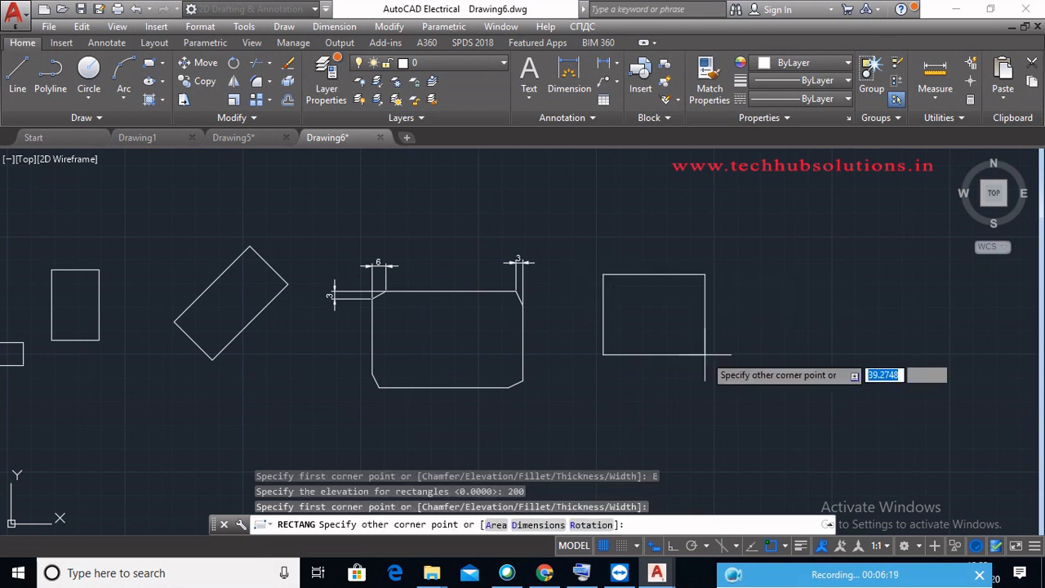
click(805, 420)
Step: Switch the drawing to the SW Isometric view to examine the elevated rectangle relative to the others
scroll(639, 339, down, 4)
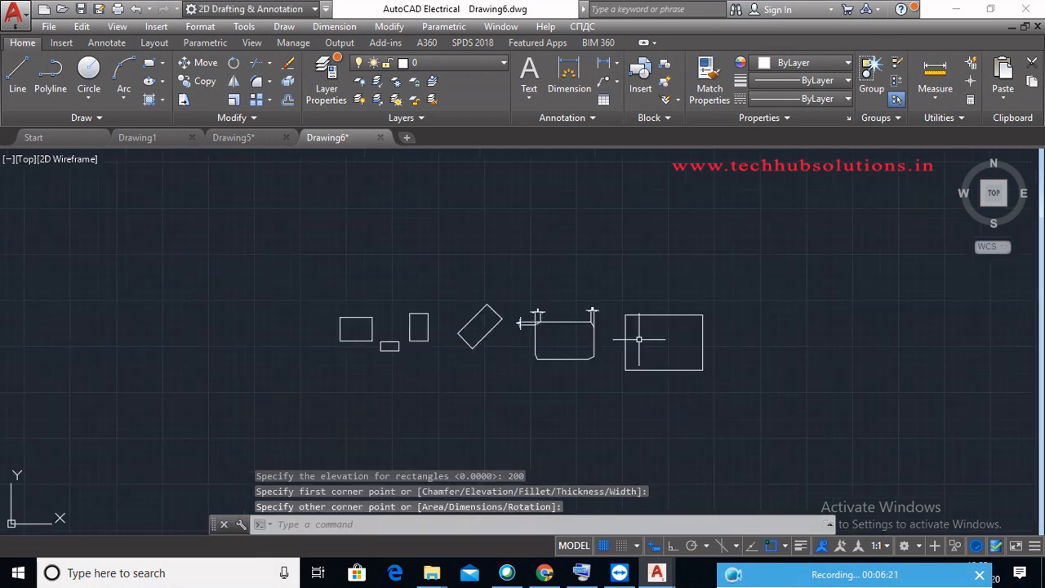
scroll(639, 339, up, 2)
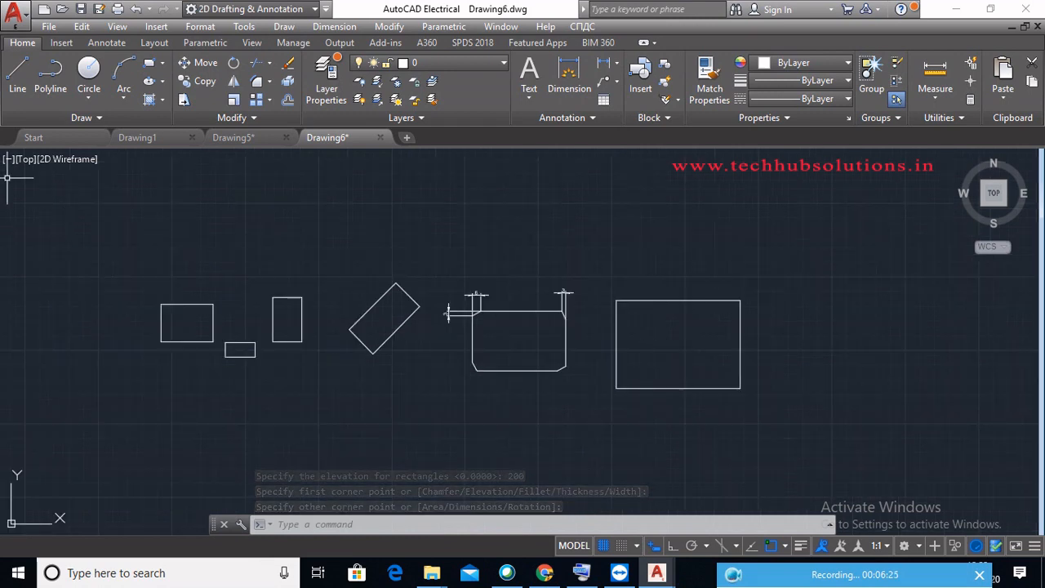
click(27, 161)
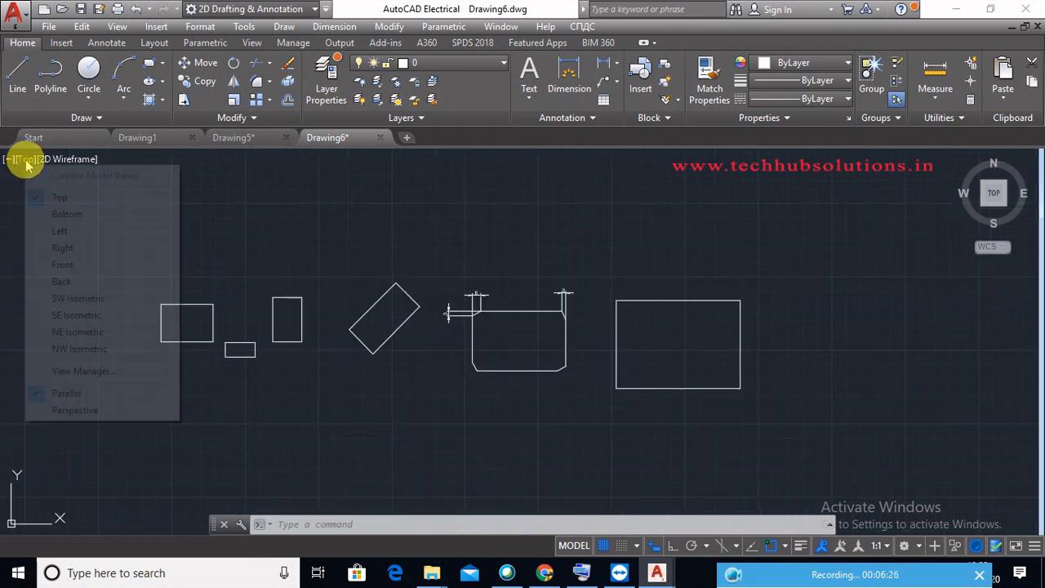
click(74, 299)
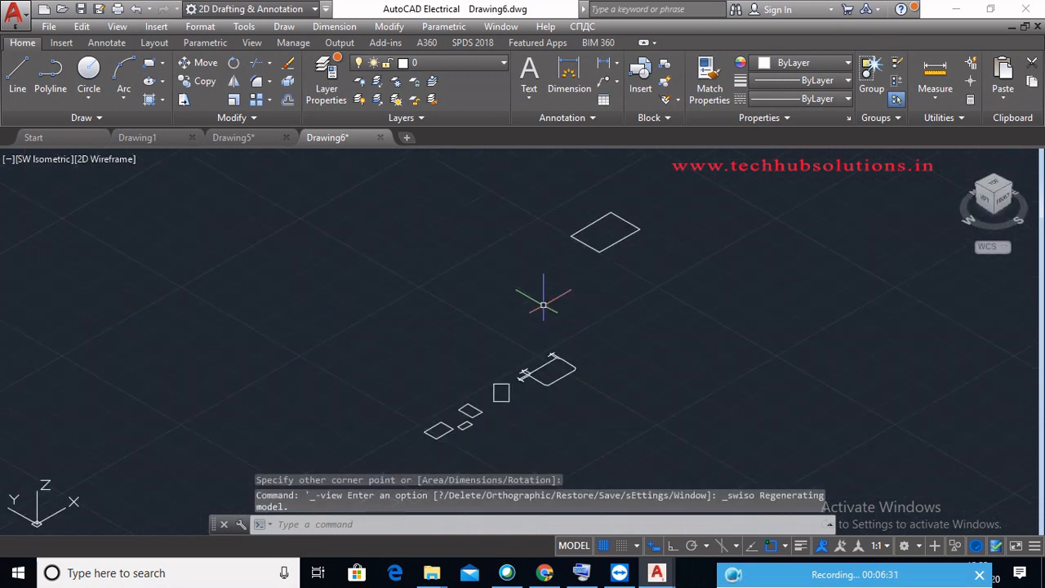
Step: Orbit the drawing with Constrained Orbit to examine the elevated rectangle's height relative to the other rectangles
click(117, 26)
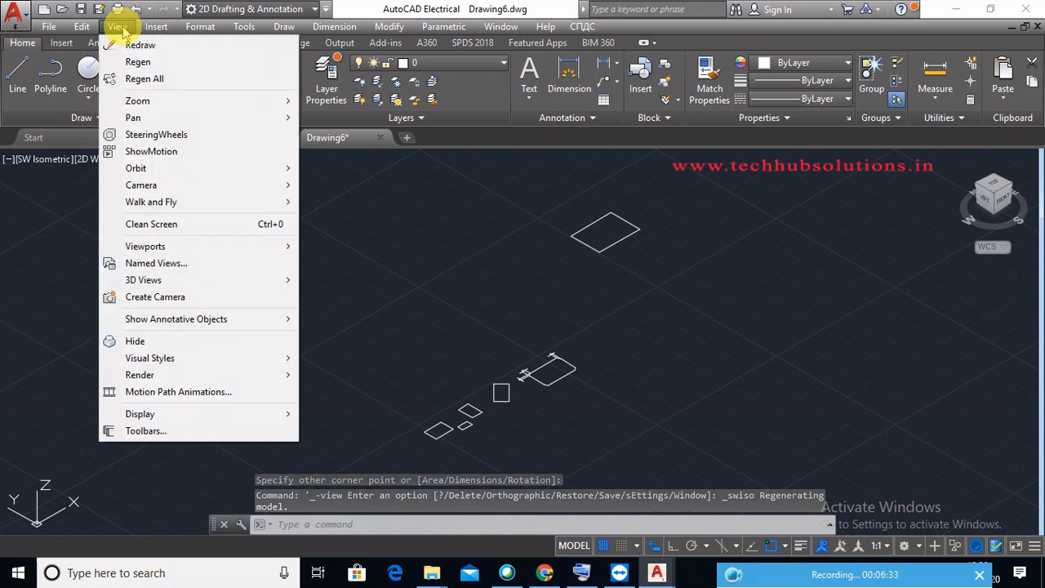
mouse_move(189, 172)
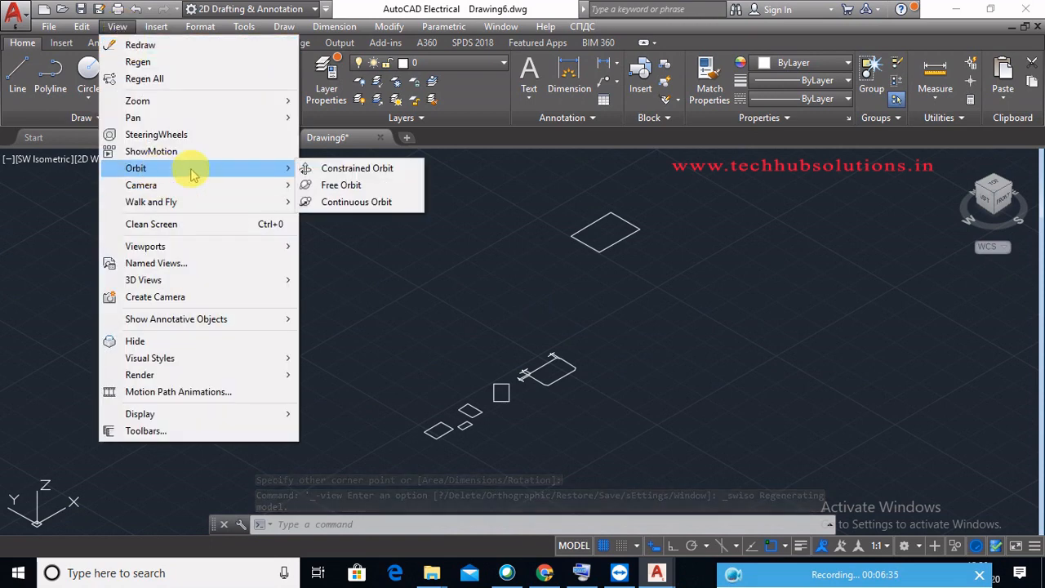
click(329, 171)
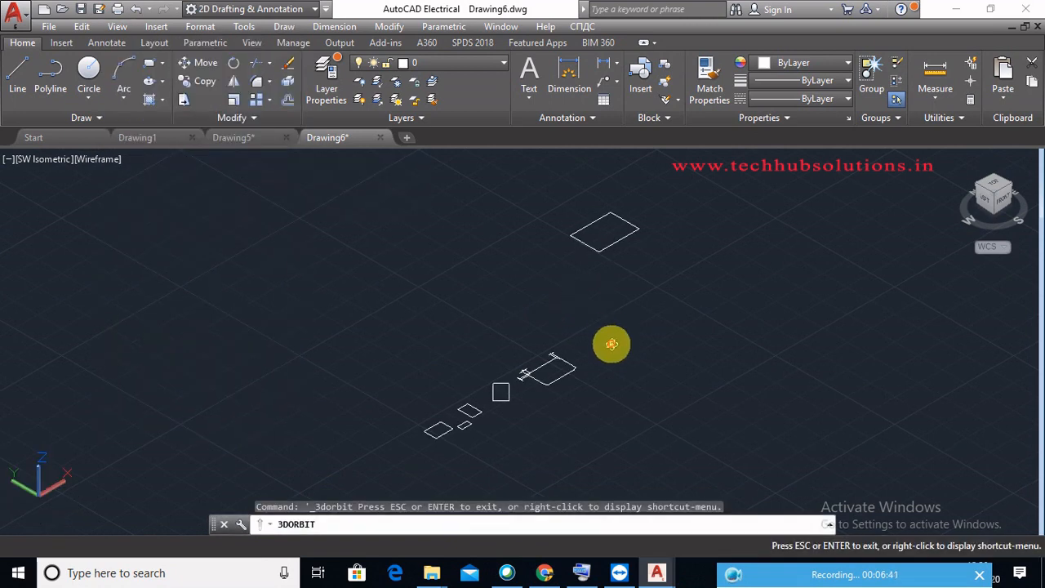
drag(612, 343, 479, 400)
drag(565, 397, 614, 237)
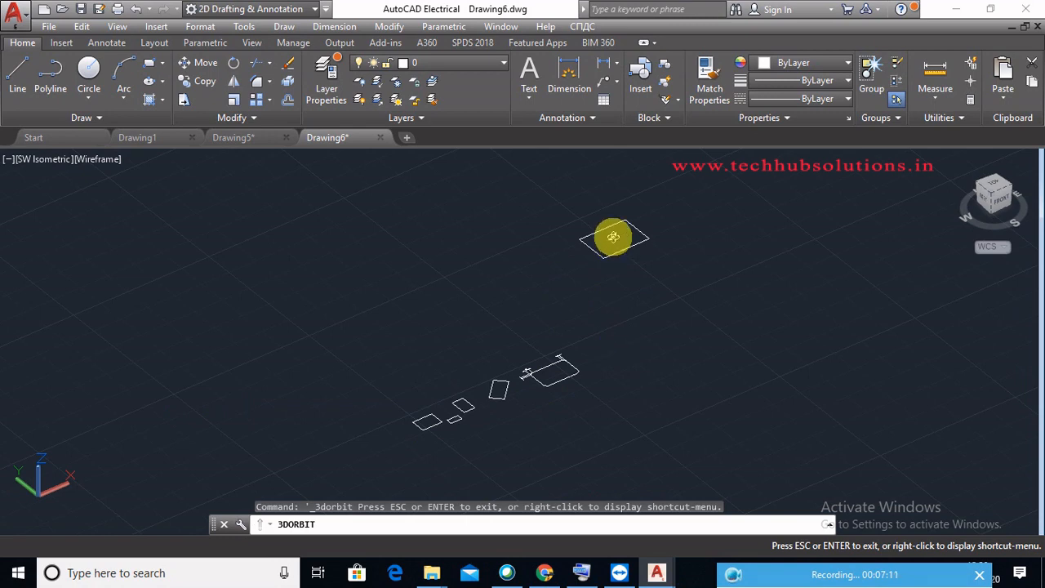
right_click(319, 267)
click(351, 273)
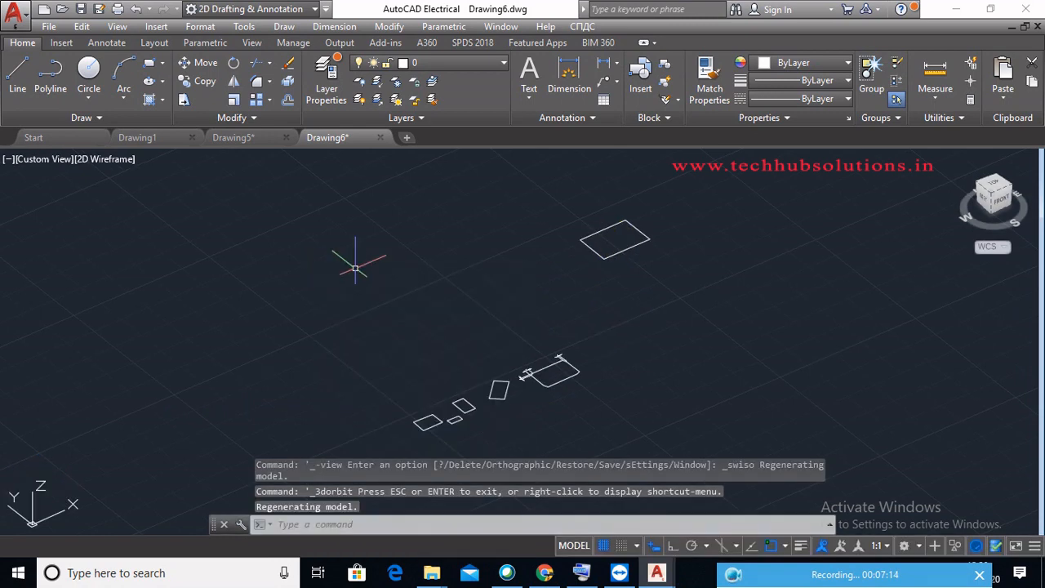
Step: Return the drawing to the Top view with free space beside the elevated rectangle
click(47, 161)
click(57, 196)
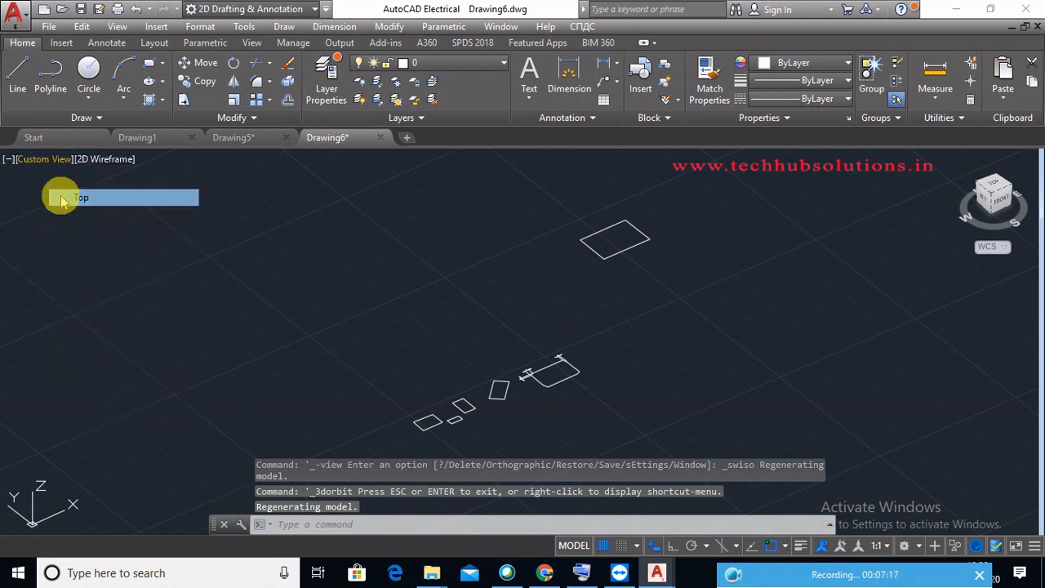
scroll(600, 301, down, 2)
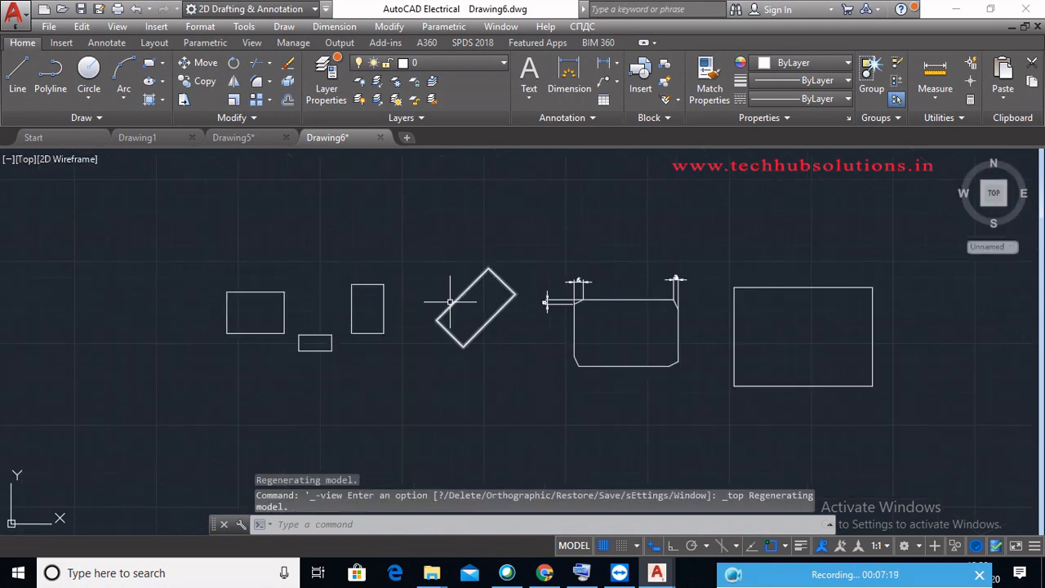
middle_drag(443, 299, 267, 319)
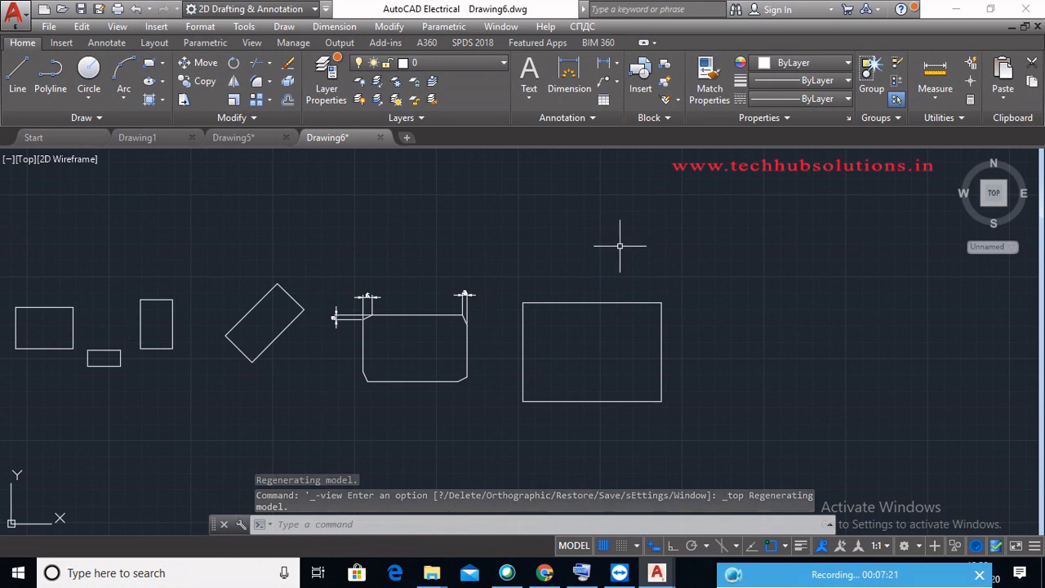
Step: Draw a rectangle with a fillet radius of 5 above and to the right of the elevated rectangle
click(284, 26)
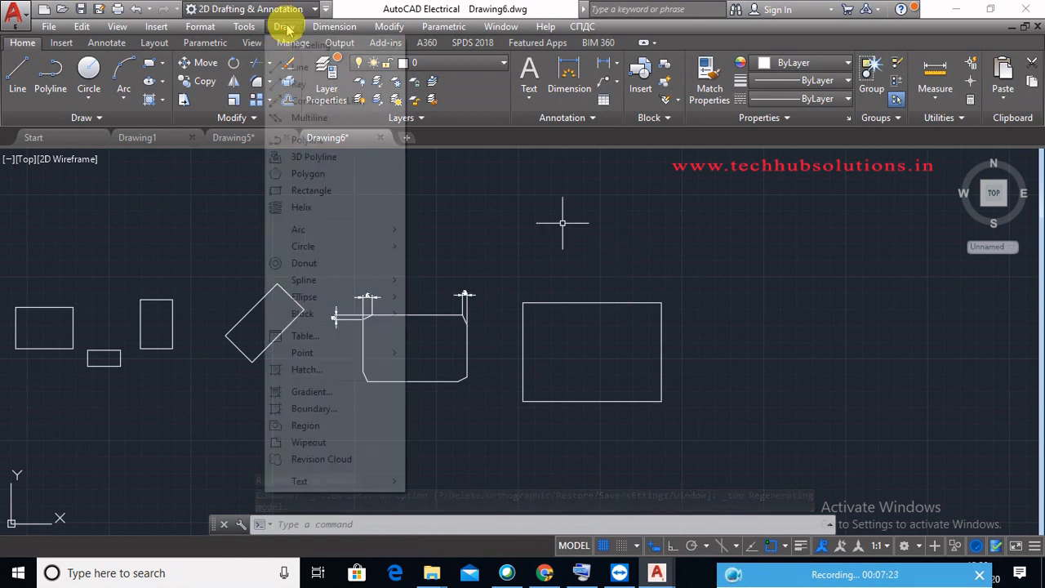
click(325, 192)
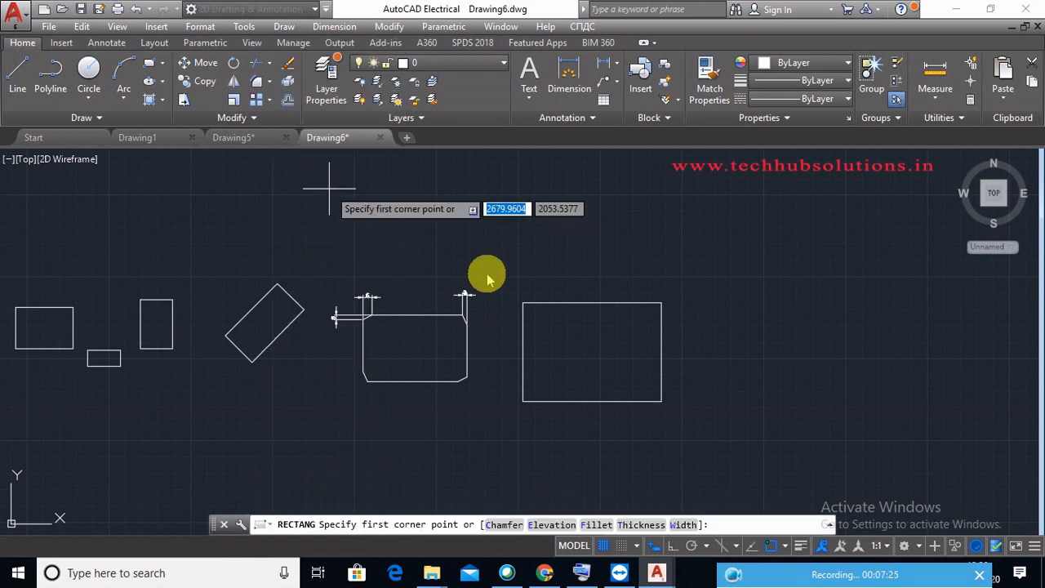
click(596, 526)
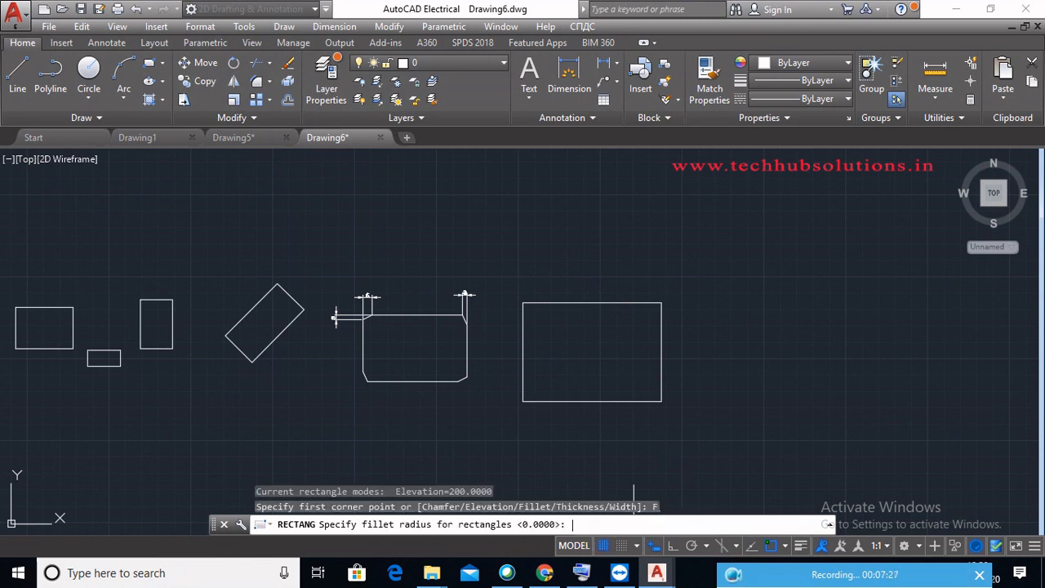
text(5)
key(Return)
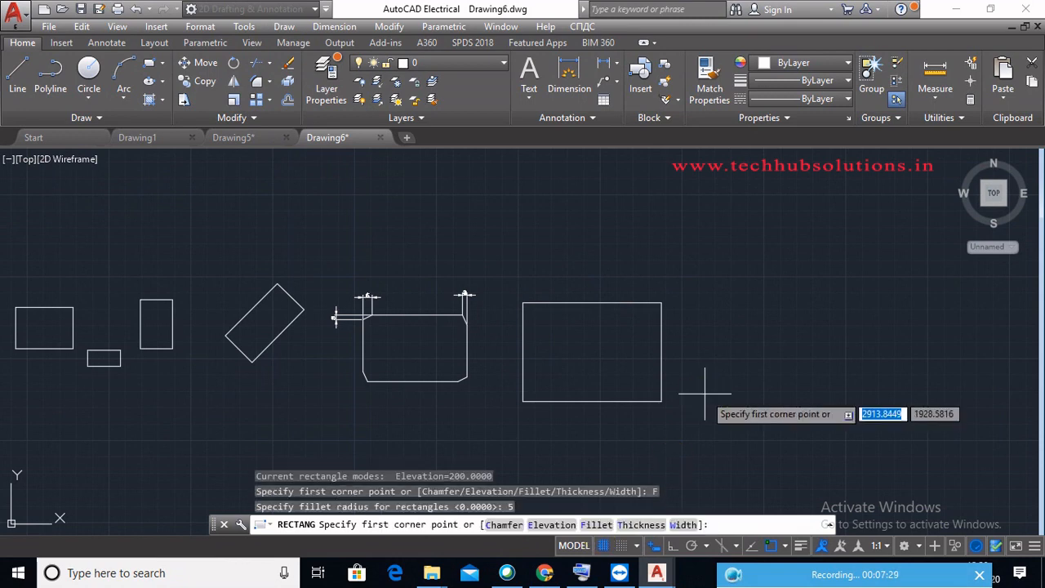
click(687, 218)
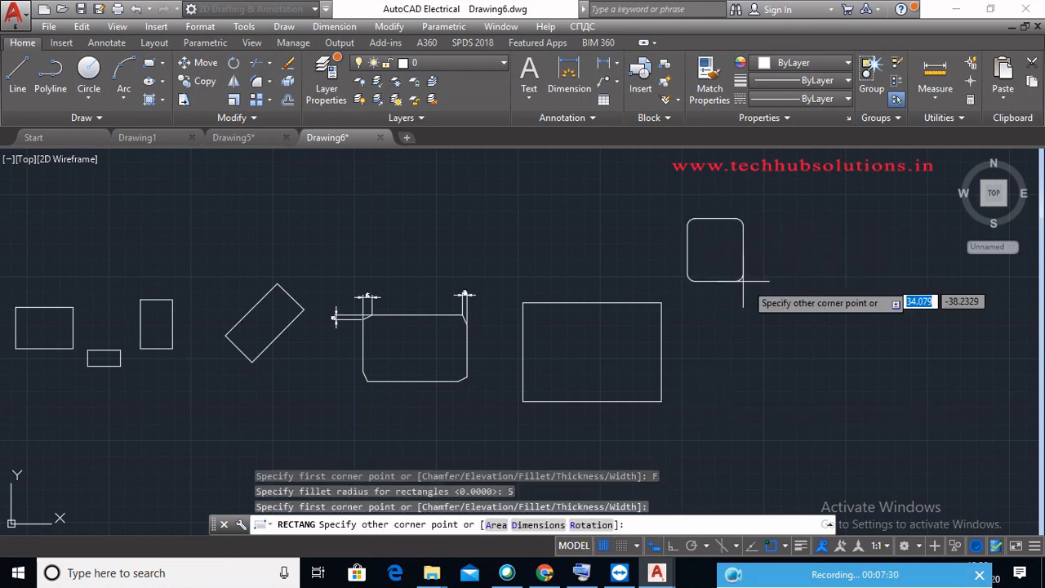
click(812, 313)
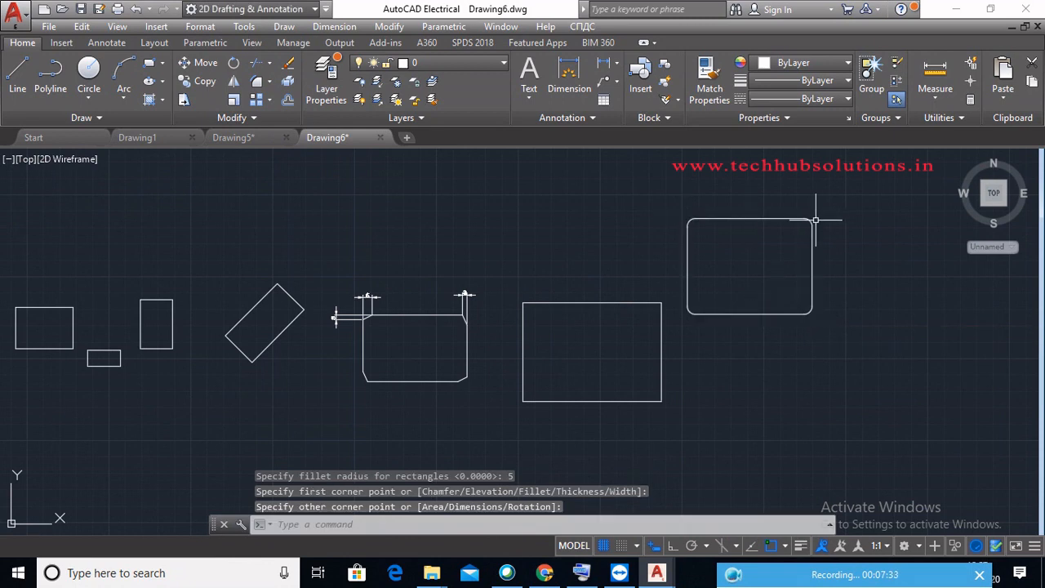
Step: Add a radius dimension to the upper-left rounded corner of the filleted rectangle, placing its text outside the corner
click(358, 31)
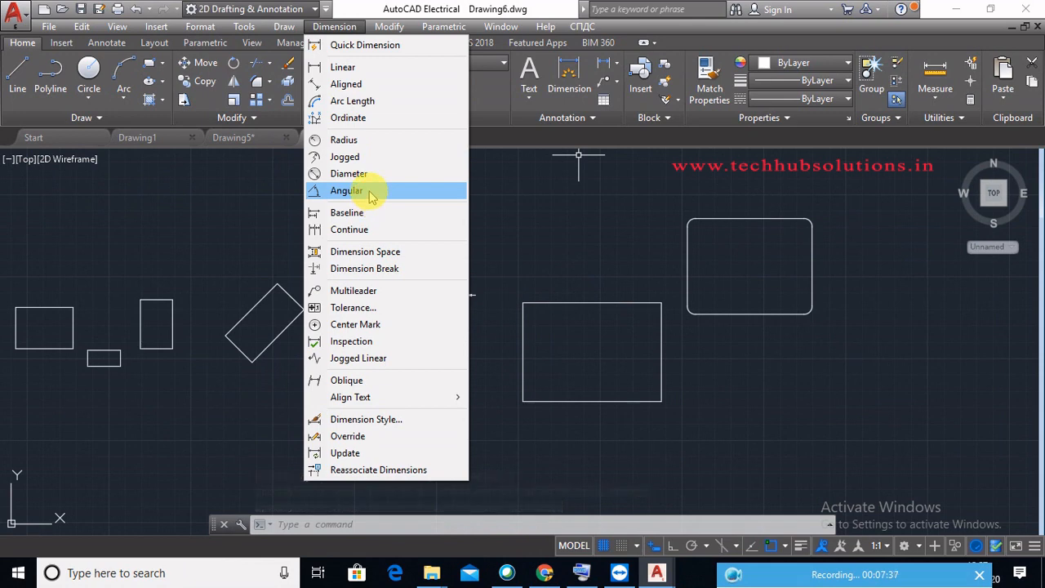
click(380, 143)
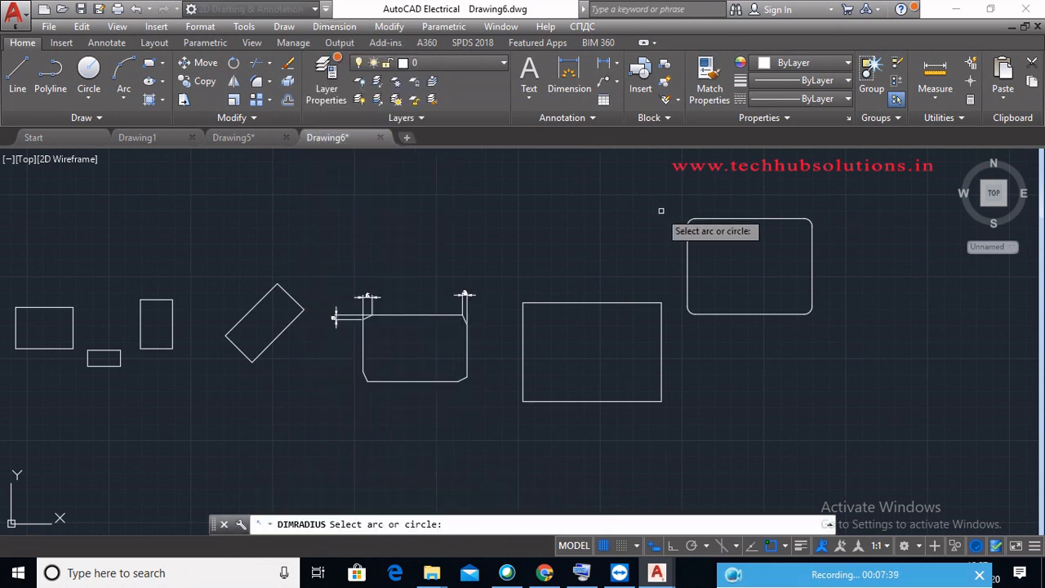
click(686, 221)
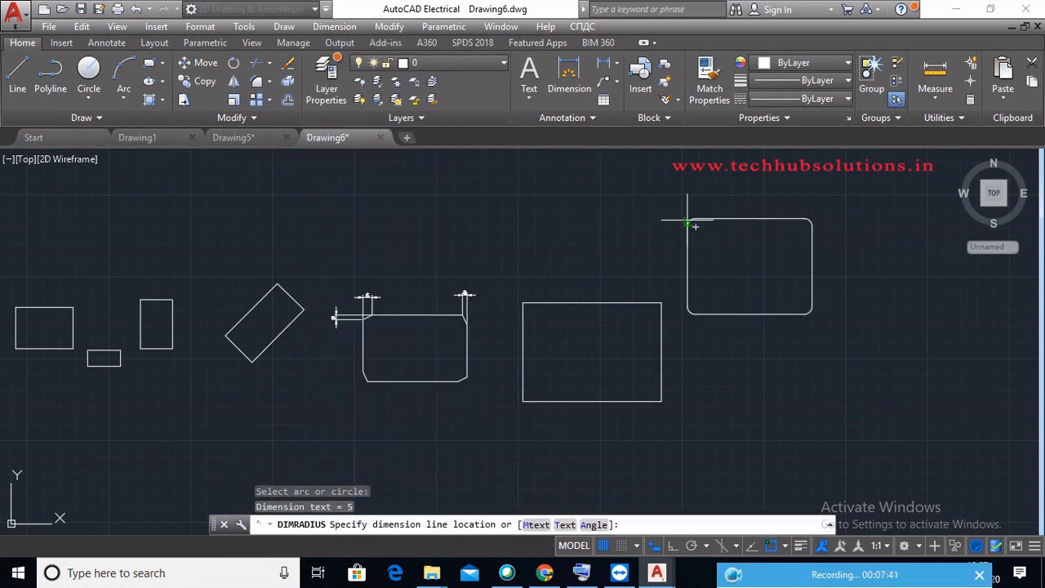
click(632, 190)
scroll(633, 190, up, 3)
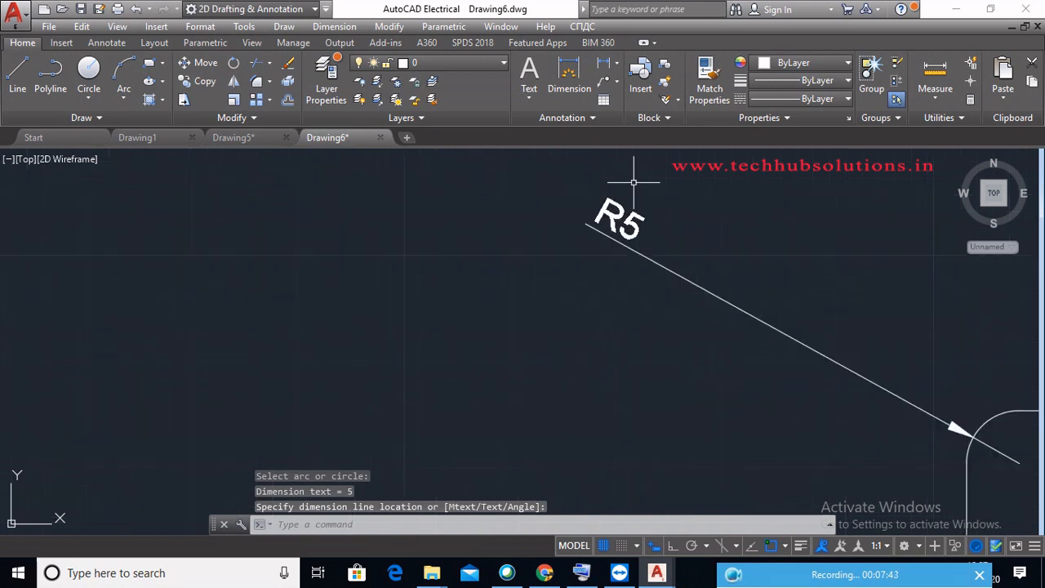
scroll(628, 232, down, 4)
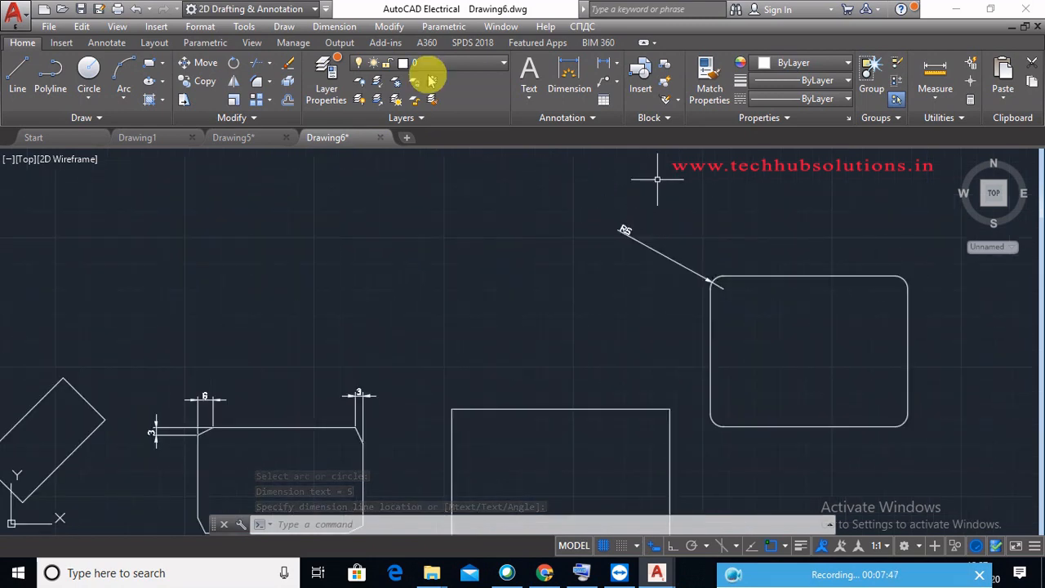
Step: Start a new rectangle and set both its elevation and its fillet radius to 0
click(285, 27)
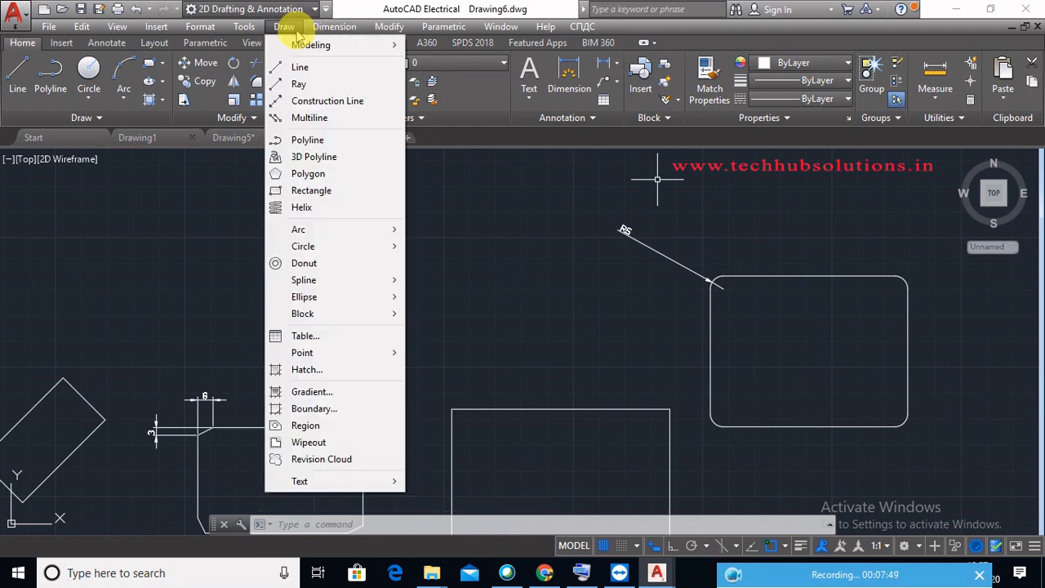
click(331, 193)
scroll(466, 292, down, 2)
middle_drag(450, 291, 213, 293)
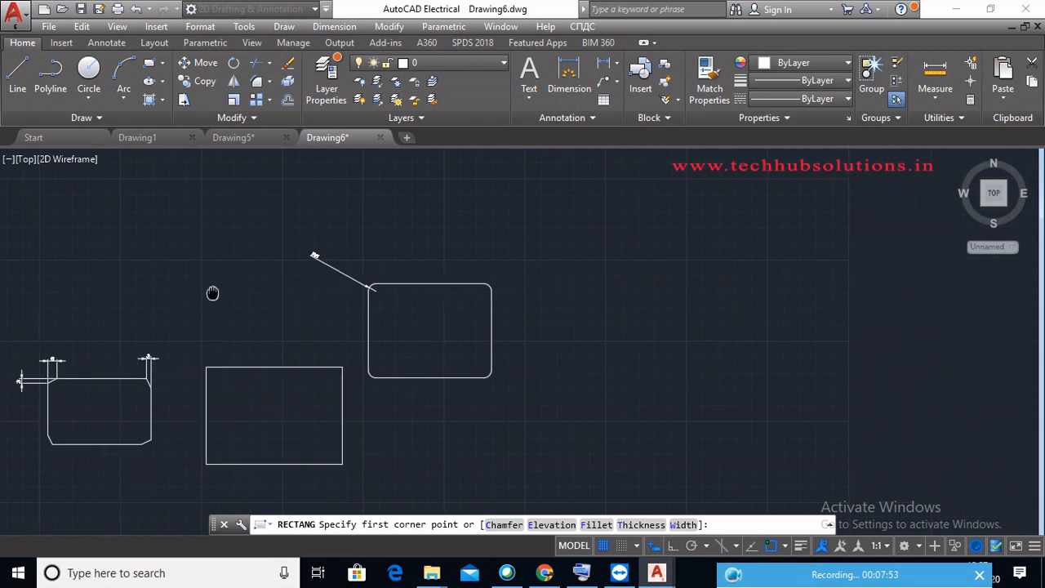
click(563, 527)
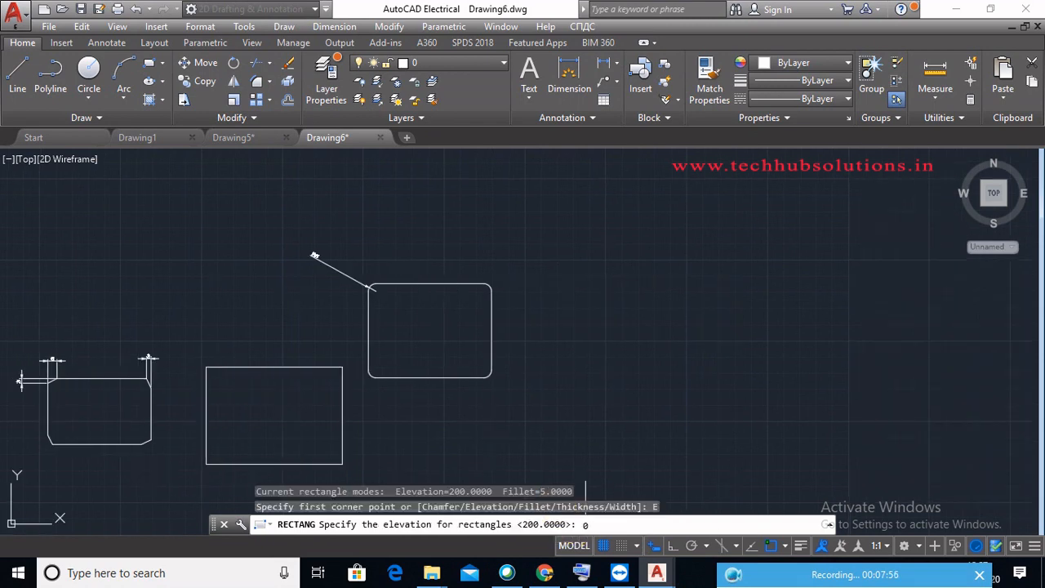
key(Return)
click(596, 525)
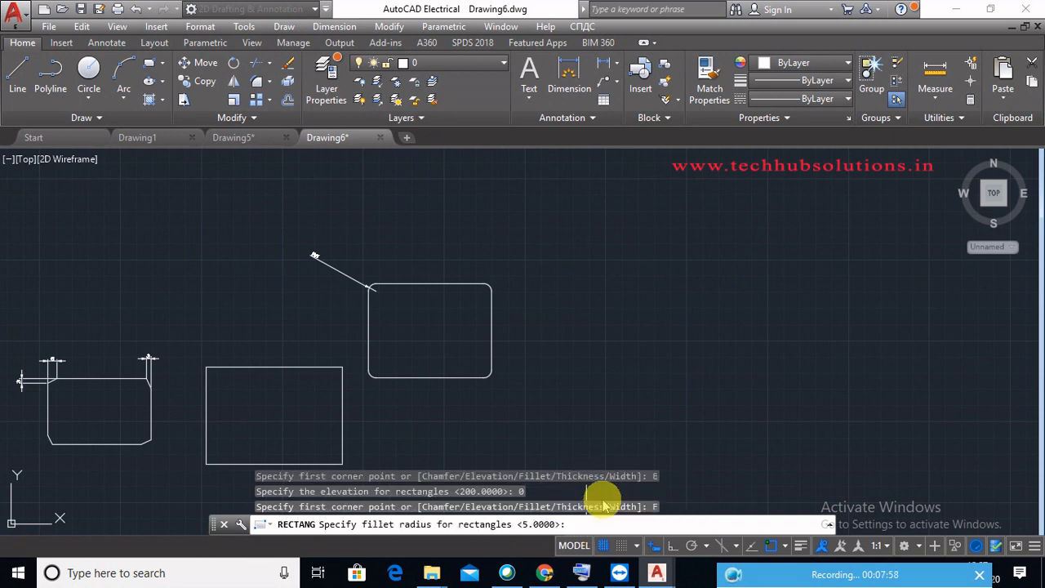
text(0)
key(Return)
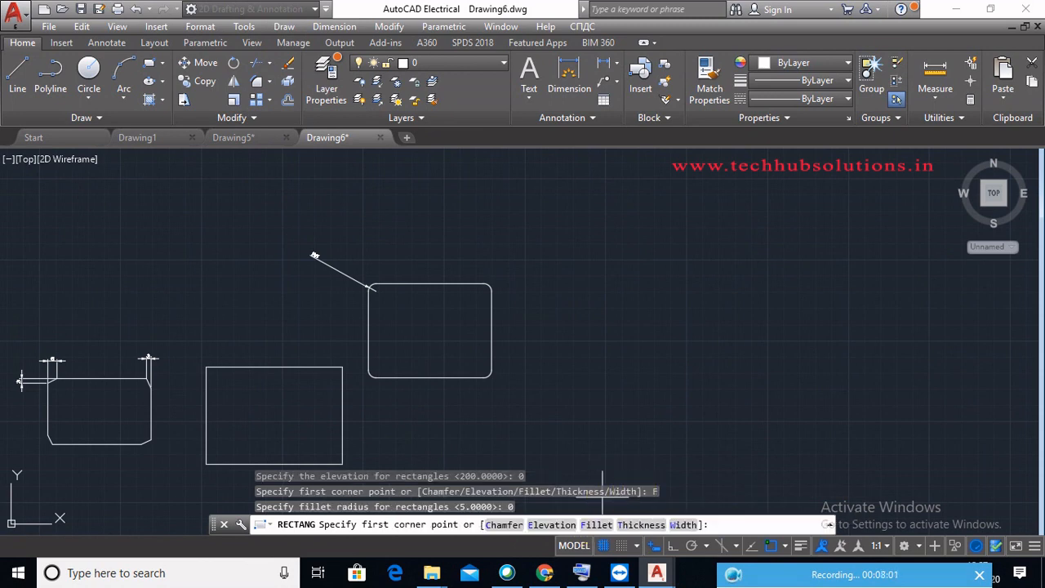
Step: Set the rectangle thickness to 100 and draw the rectangle in the empty area to the right of the filleted one
click(631, 524)
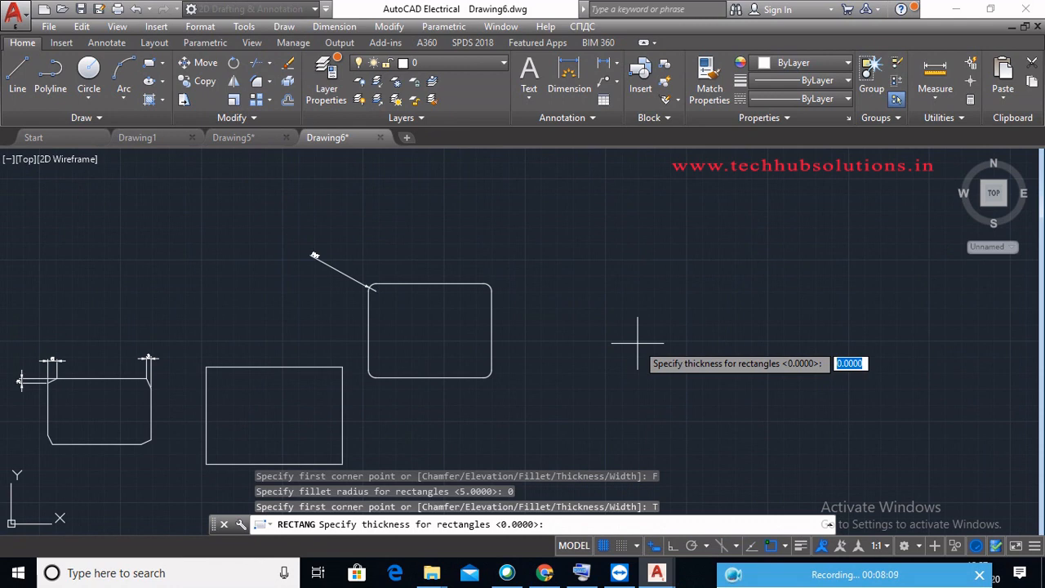
key(Return)
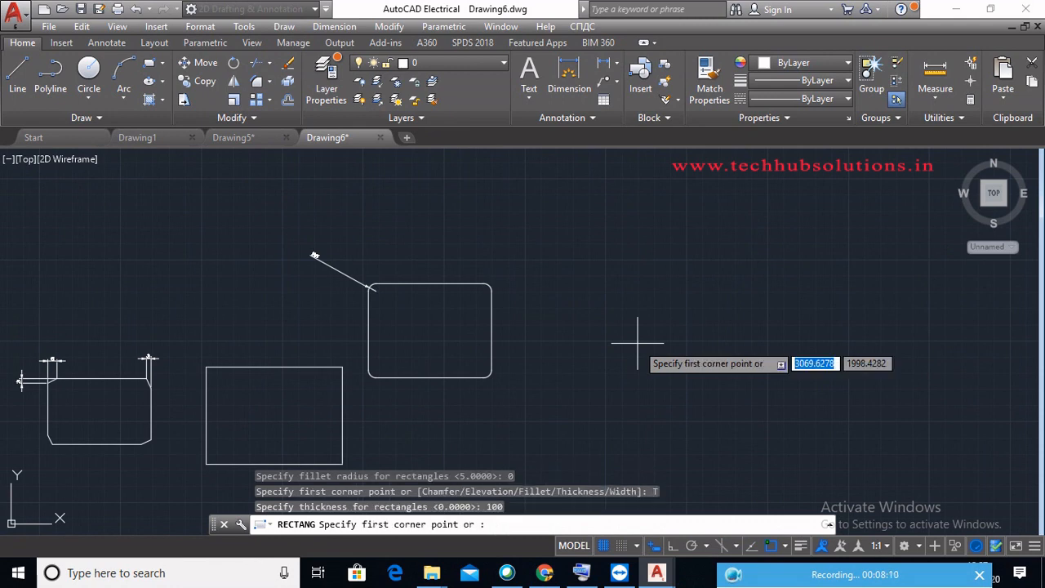
click(579, 260)
click(823, 414)
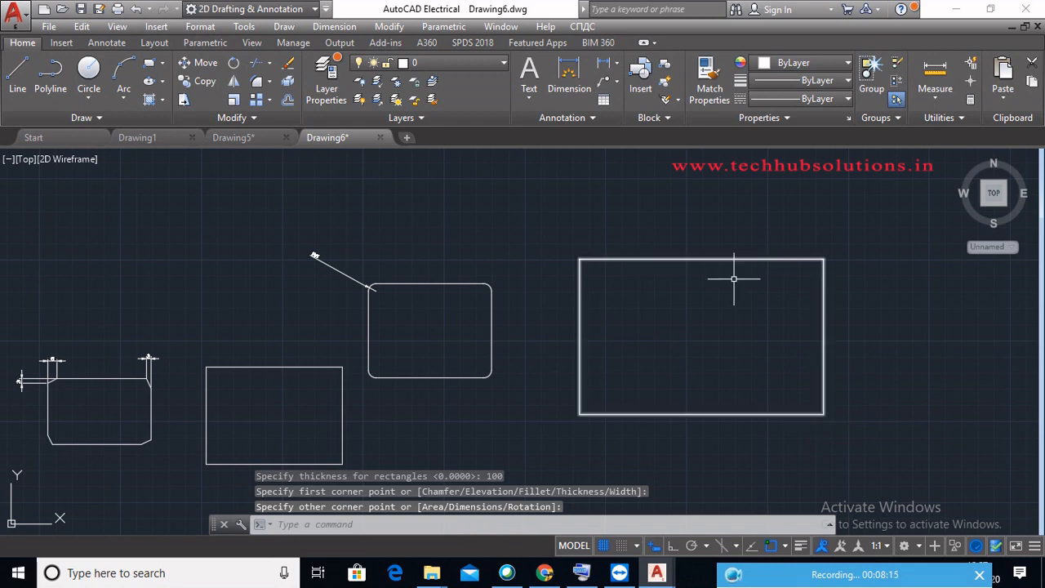
Step: Switch to the SW Isometric view and apply the Shaded visual style to examine the rectangle with thickness
click(25, 159)
click(71, 299)
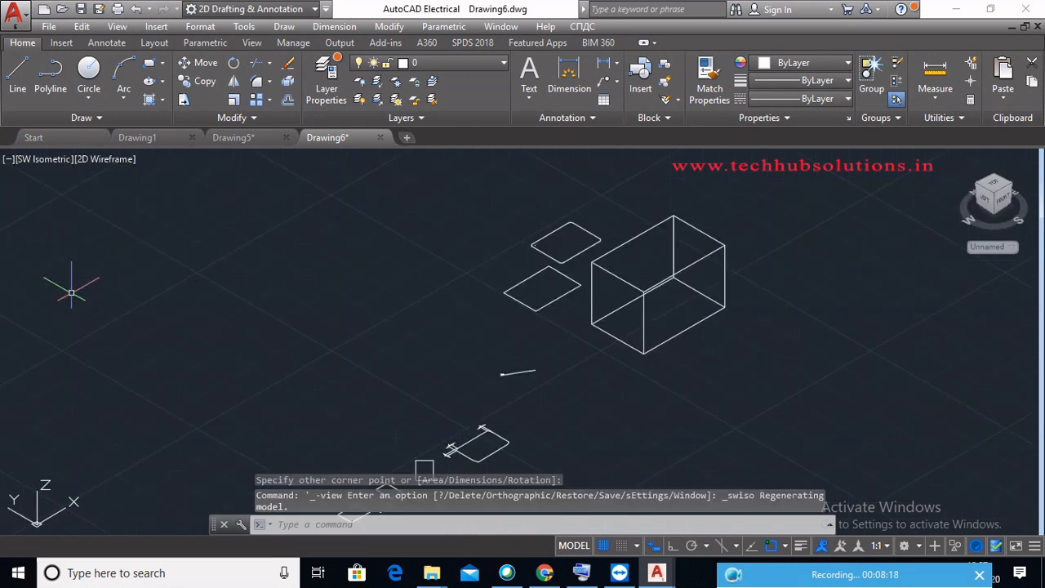
scroll(628, 358, down, 4)
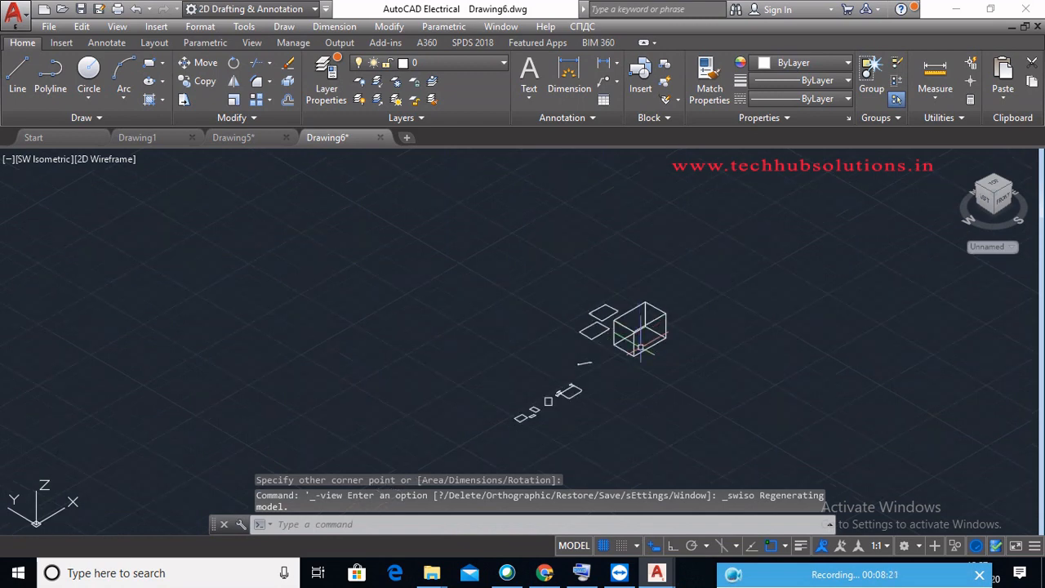
scroll(642, 348, up, 4)
click(98, 160)
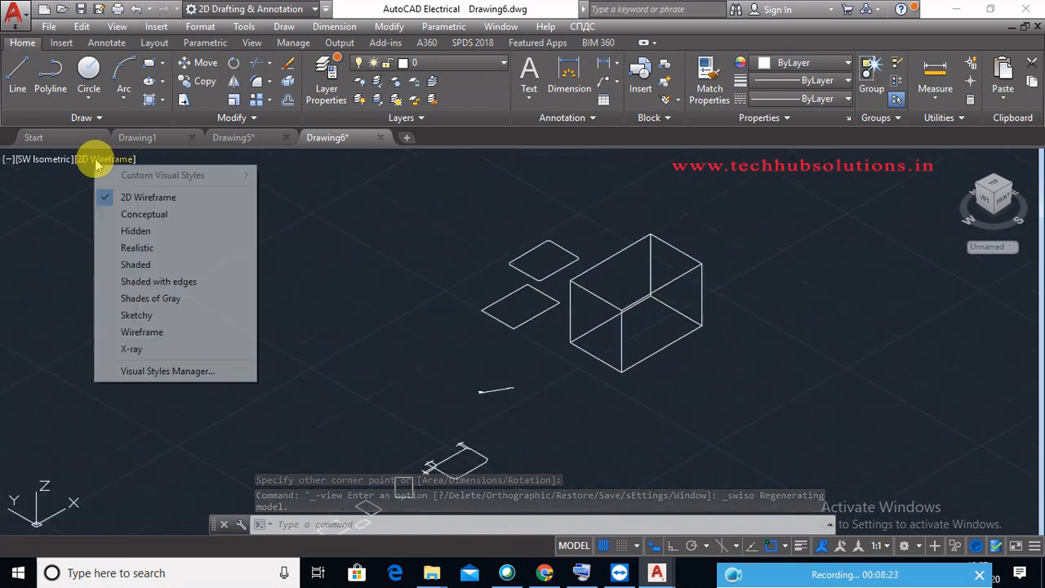
click(122, 265)
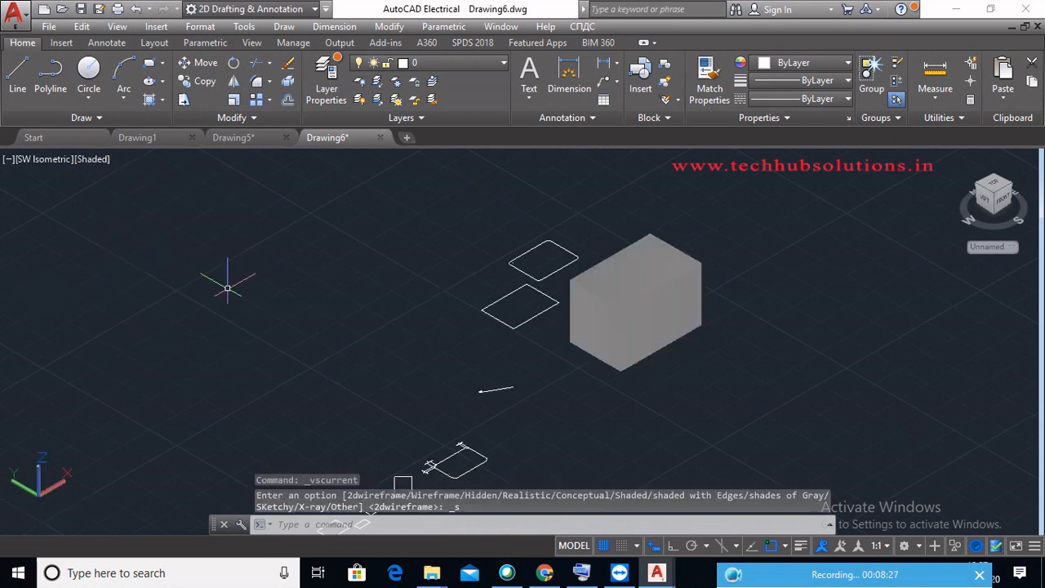
Step: Orbit the shaded rectangle with Constrained Orbit to look into it from above, and set the visual style back to 2D Wireframe
click(117, 26)
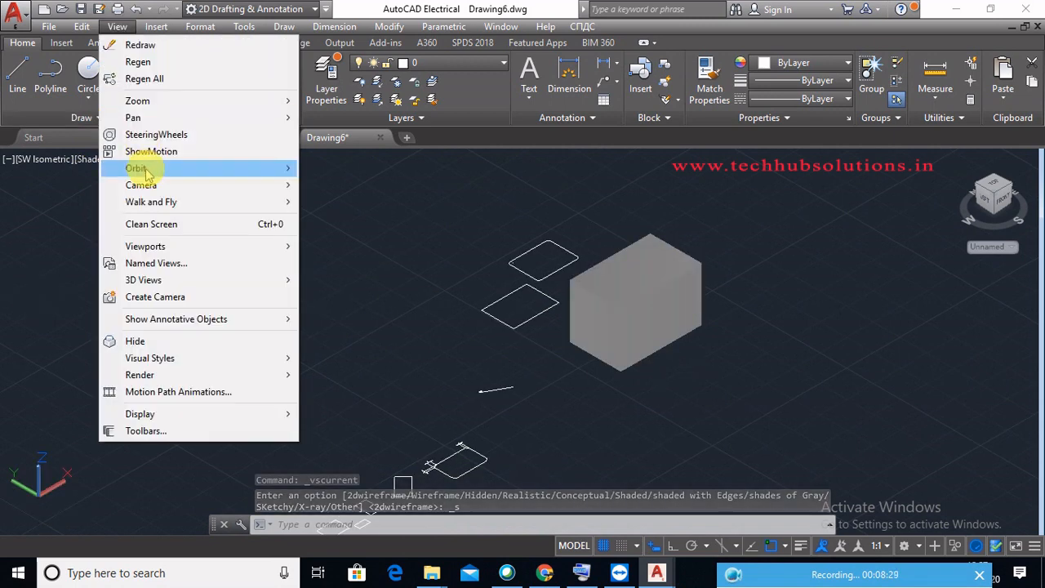
mouse_move(144, 169)
click(339, 169)
drag(534, 285, 501, 310)
right_click(297, 217)
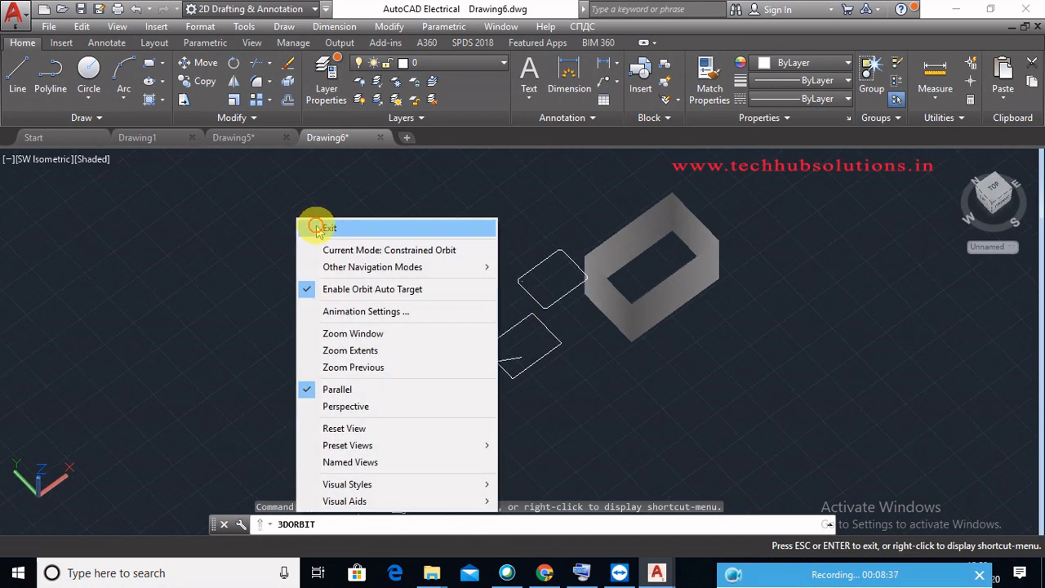
click(327, 228)
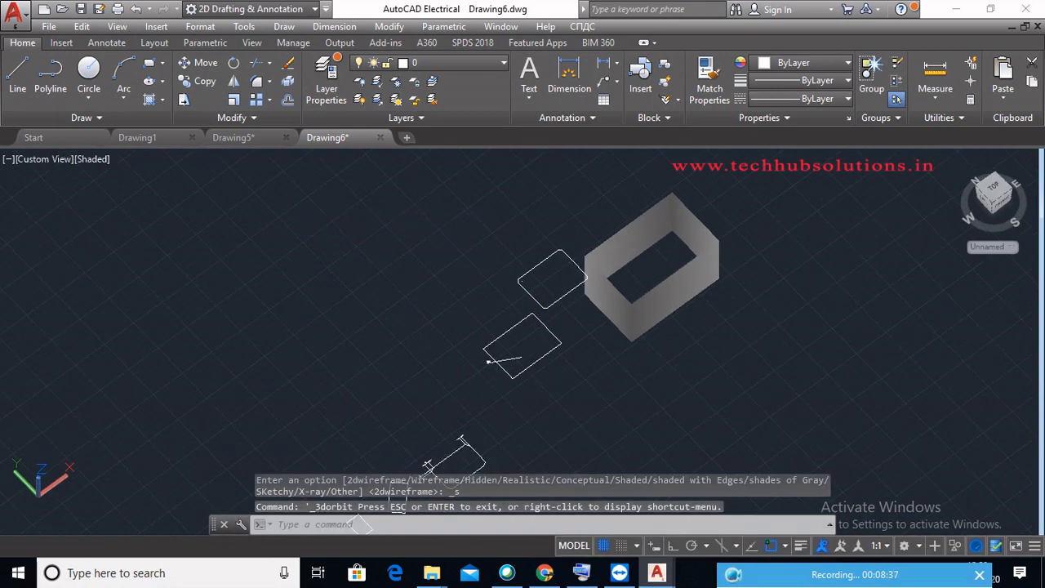
click(98, 159)
click(120, 196)
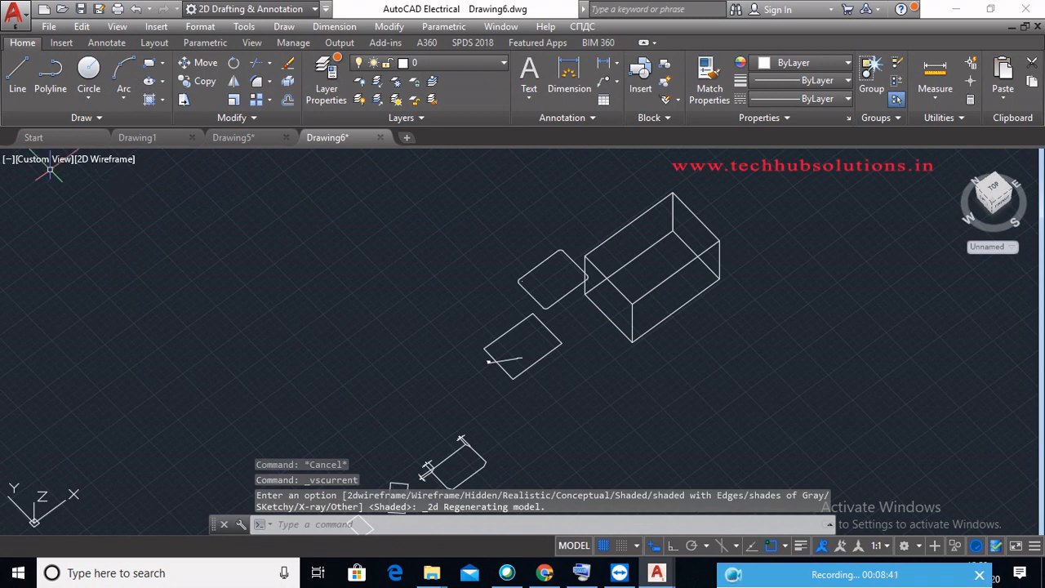
Step: Return to the Top view and draw a rectangle with line width 5 in the empty area to the right of the rectangle with thickness
click(45, 160)
click(49, 196)
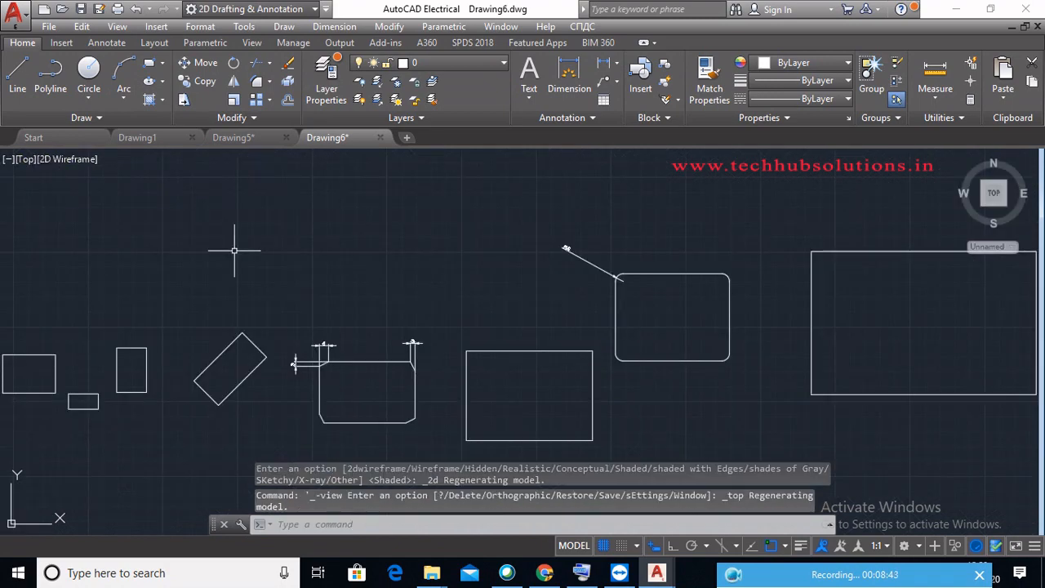
click(285, 26)
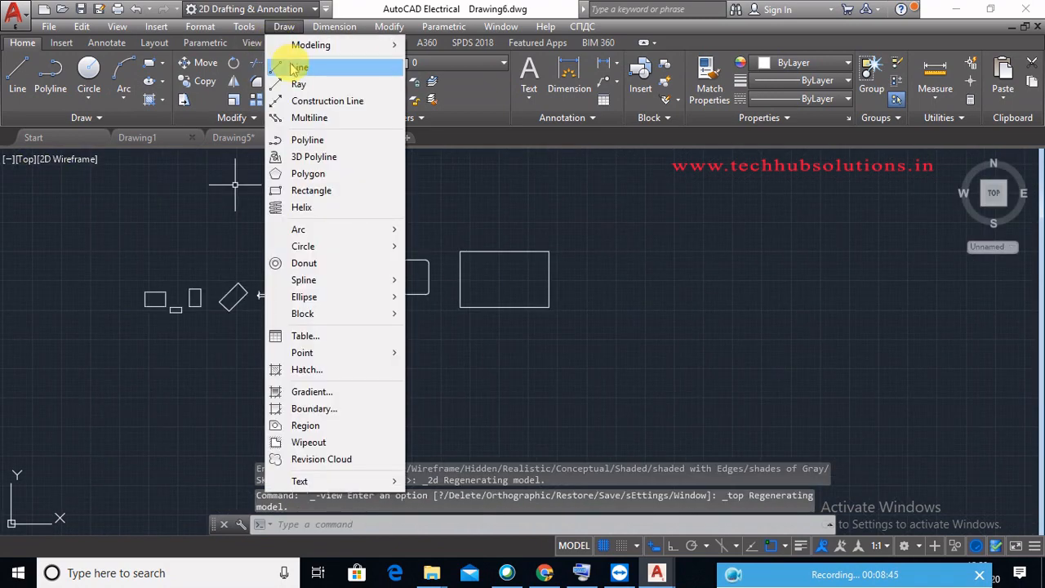
click(325, 190)
scroll(623, 311, up, 2)
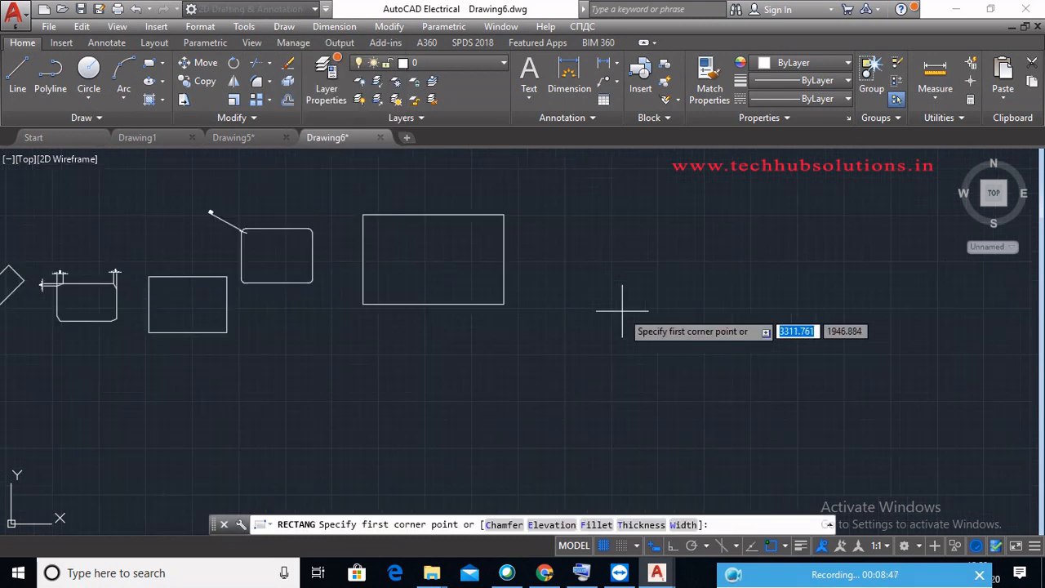
click(681, 525)
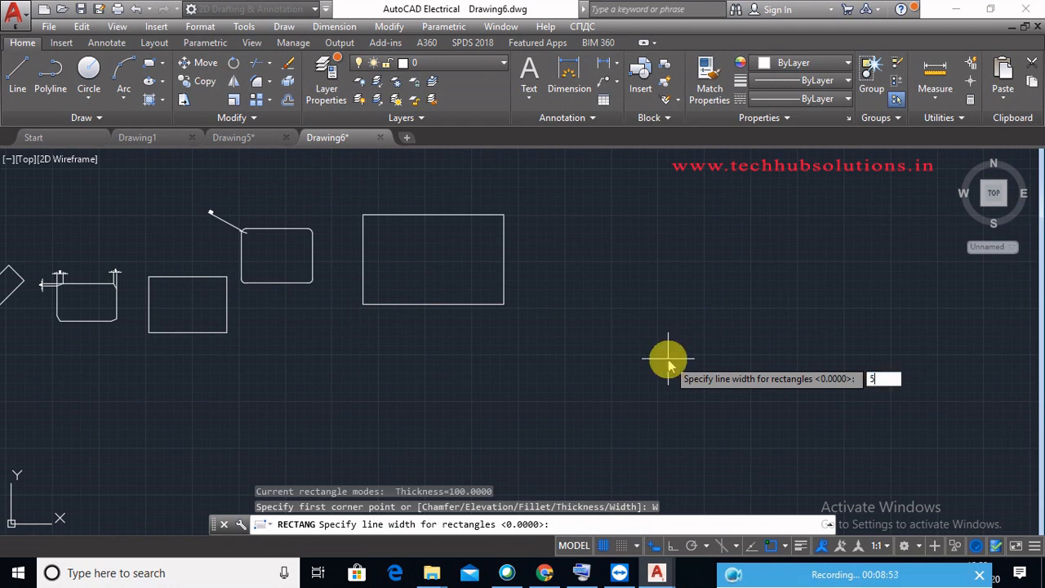
text(5)
key(Return)
click(582, 265)
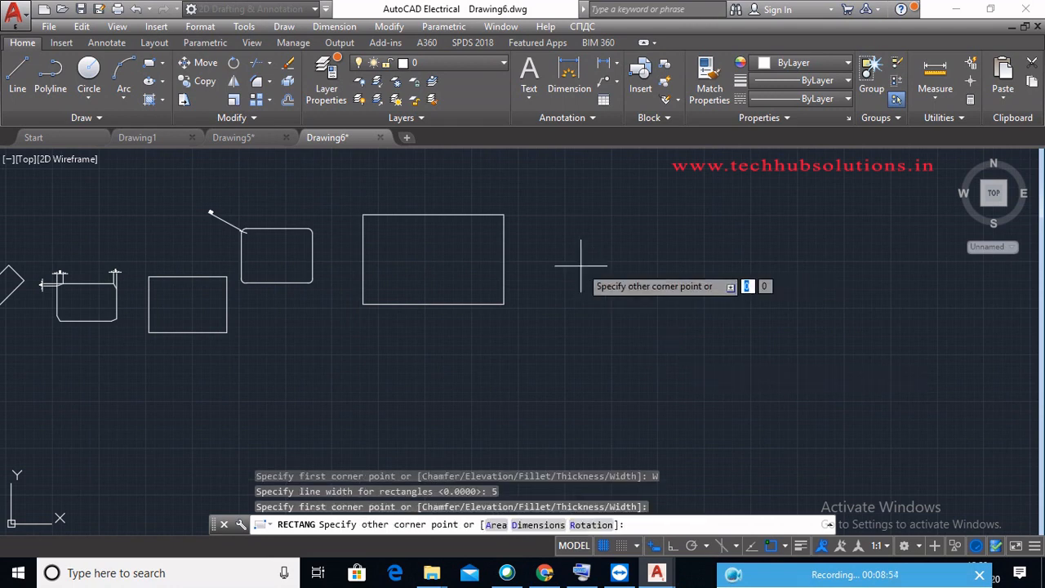
click(761, 401)
scroll(647, 258, up, 4)
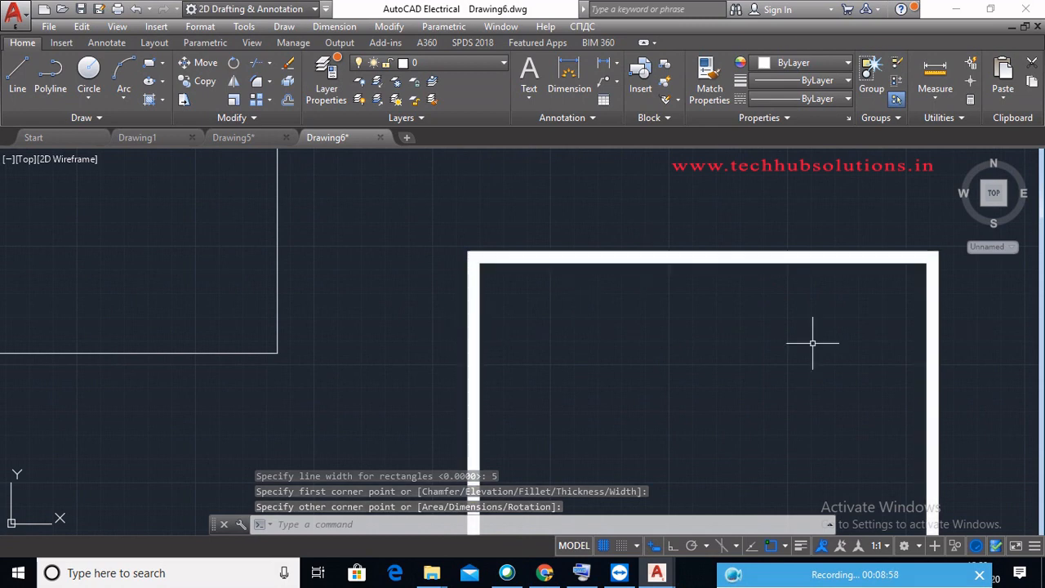
scroll(899, 354, down, 4)
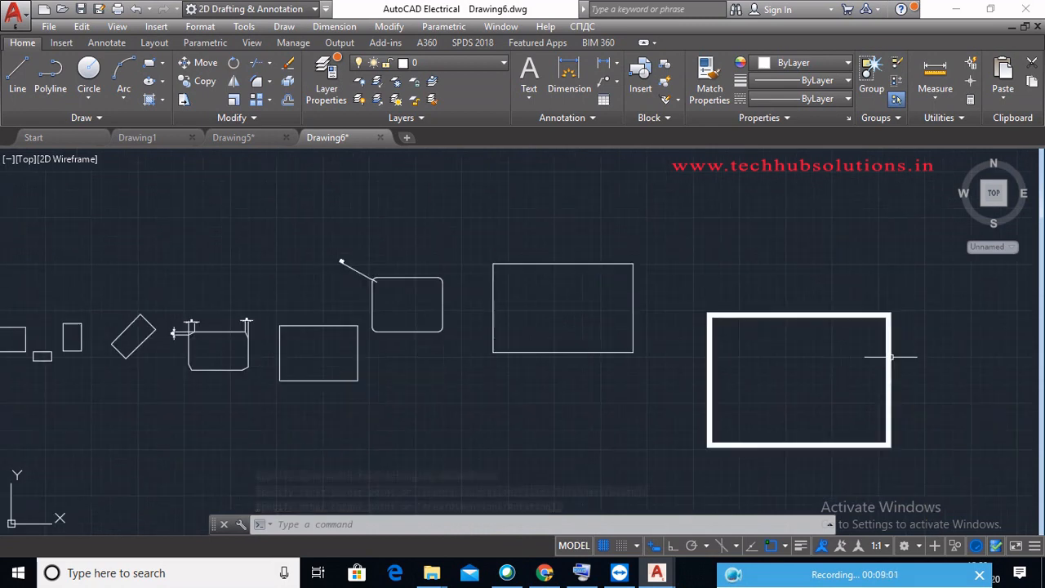
scroll(892, 356, down, 2)
scroll(892, 355, up, 2)
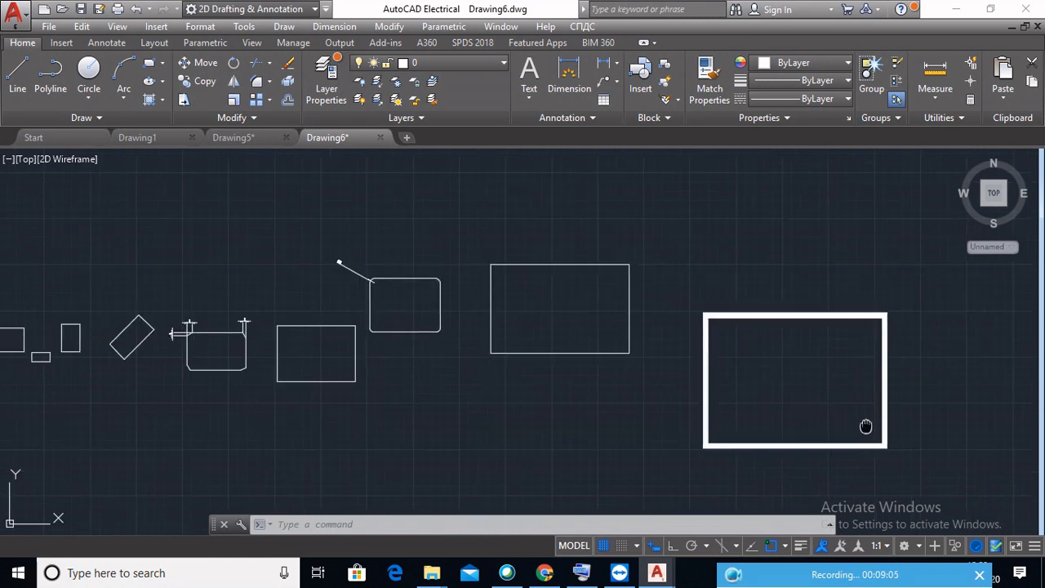
middle_drag(863, 427, 822, 386)
click(878, 577)
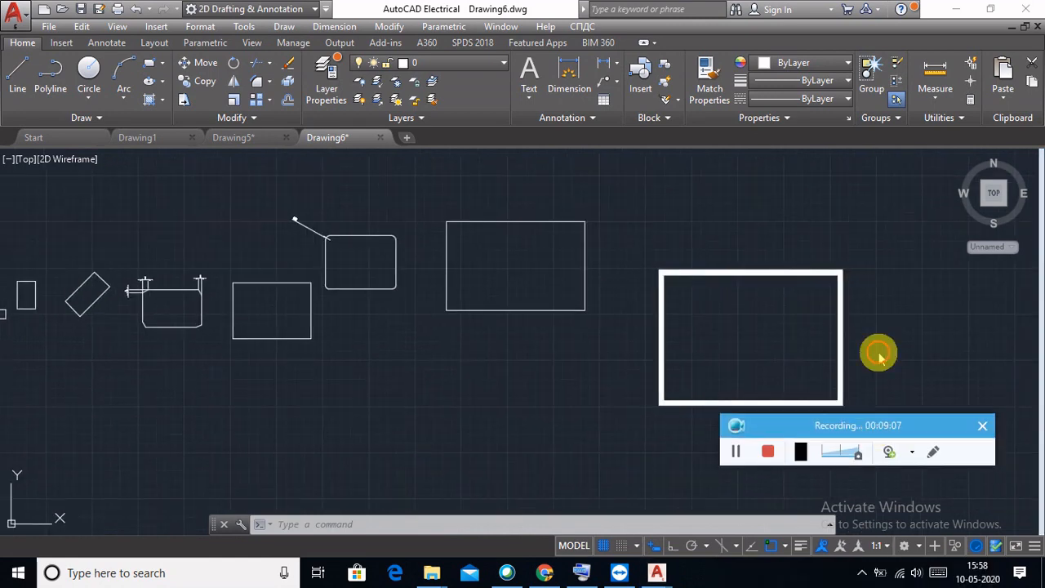